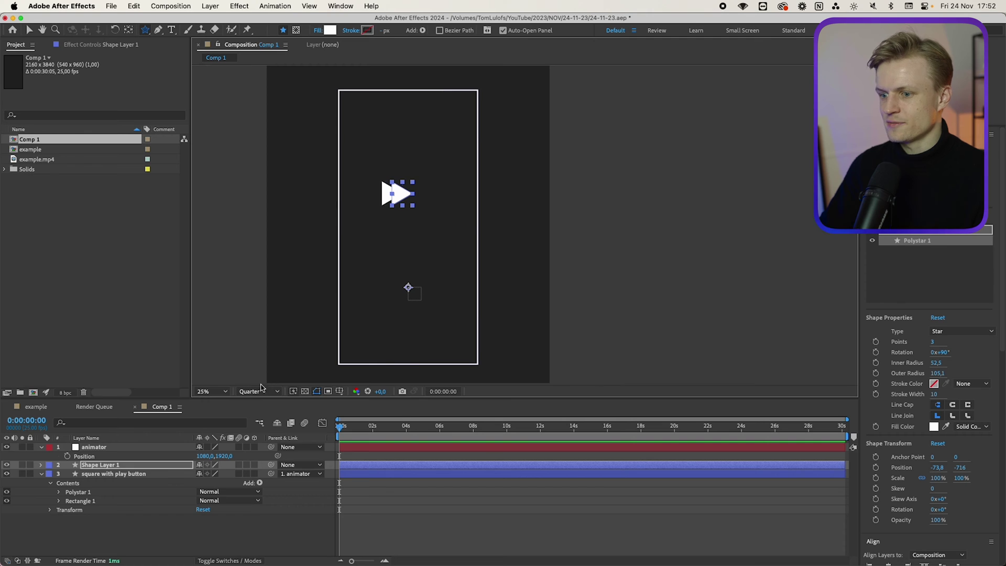
# - Delete the polystar from the square layer, and center the separate triangle in the rectangle at position 1127.5, 2160
pyautogui.press('Delete')
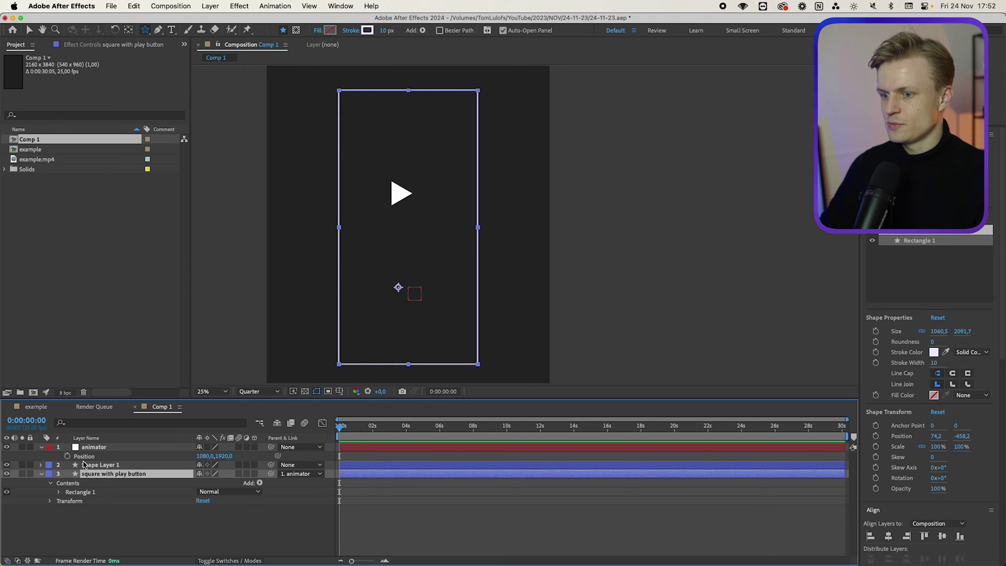
pyautogui.click(80, 466)
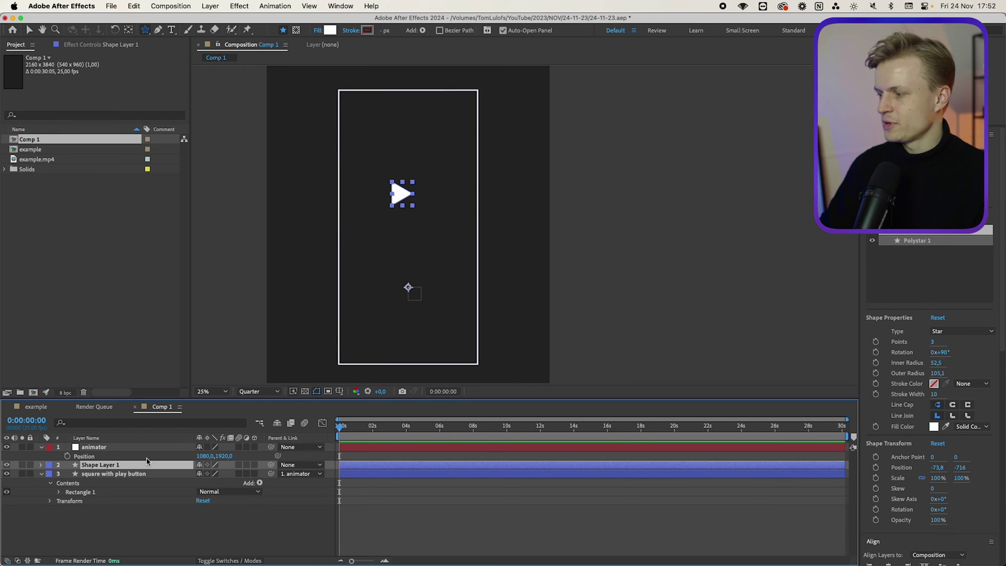
pyautogui.click(888, 564)
pyautogui.moveTo(225, 473); pyautogui.dragTo(369, 453)
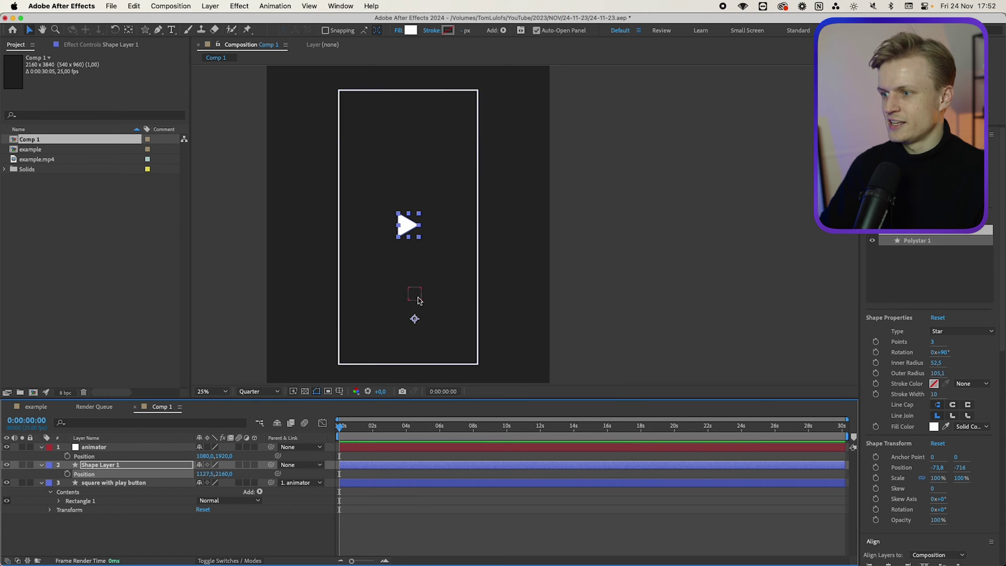
# - Parent the Shape Layer 1 triangle to the animator null, and move the null upward to test the link
pyautogui.scroll(-1, 373, 246)
pyautogui.moveTo(567, 240); pyautogui.dragTo(515, 197)
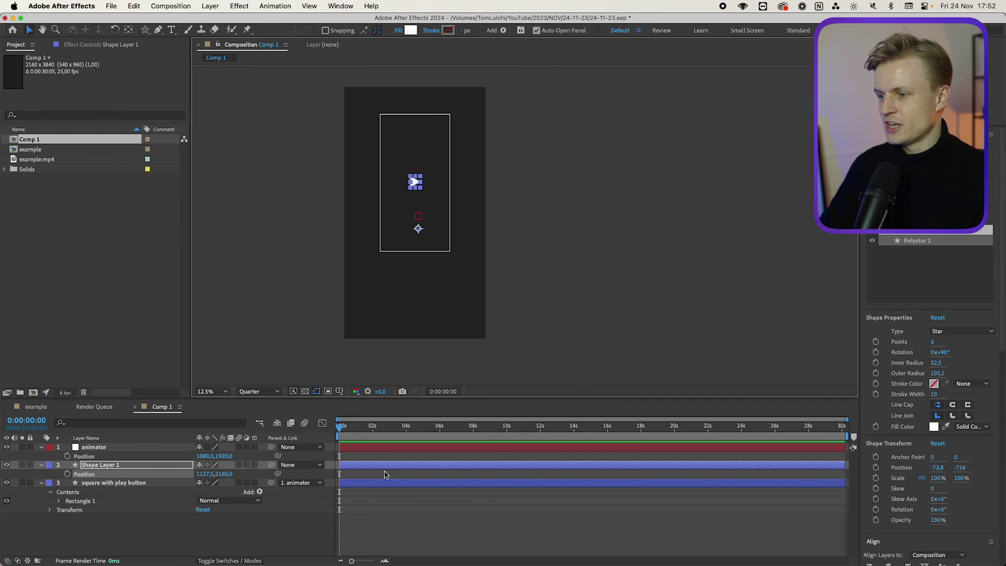
pyautogui.click(449, 544)
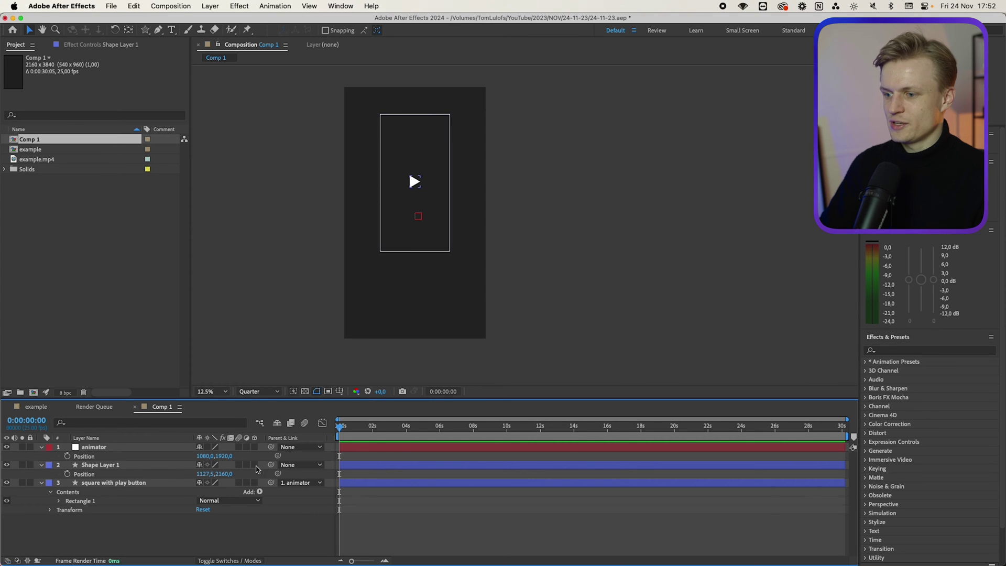
pyautogui.moveTo(271, 467); pyautogui.dragTo(87, 407)
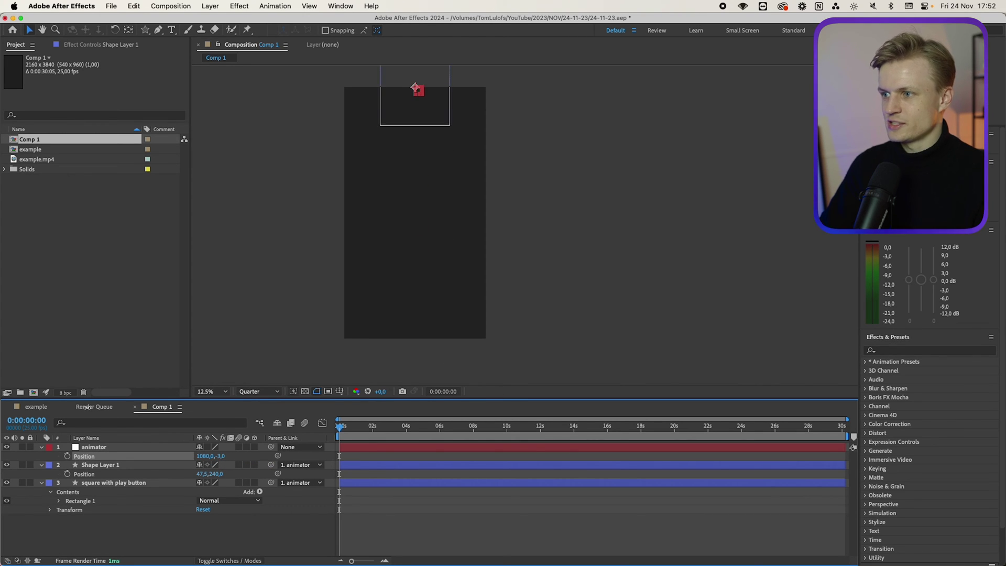
# - Draw an open two-segment path with the Pen tool, running outward from the rectangle's left edge and straight down
pyautogui.click(36, 407)
pyautogui.moveTo(412, 427); pyautogui.dragTo(442, 428)
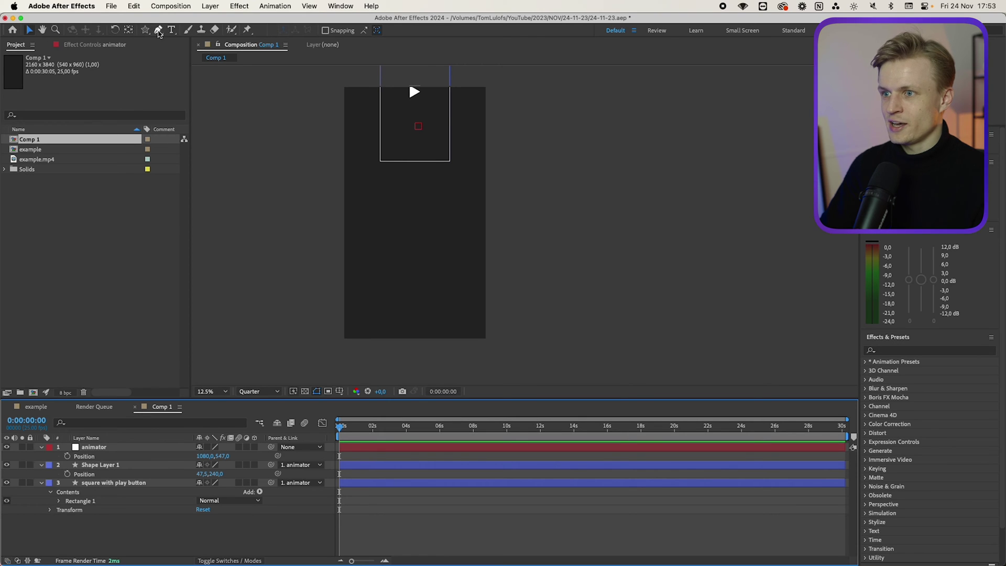
pyautogui.click(158, 31)
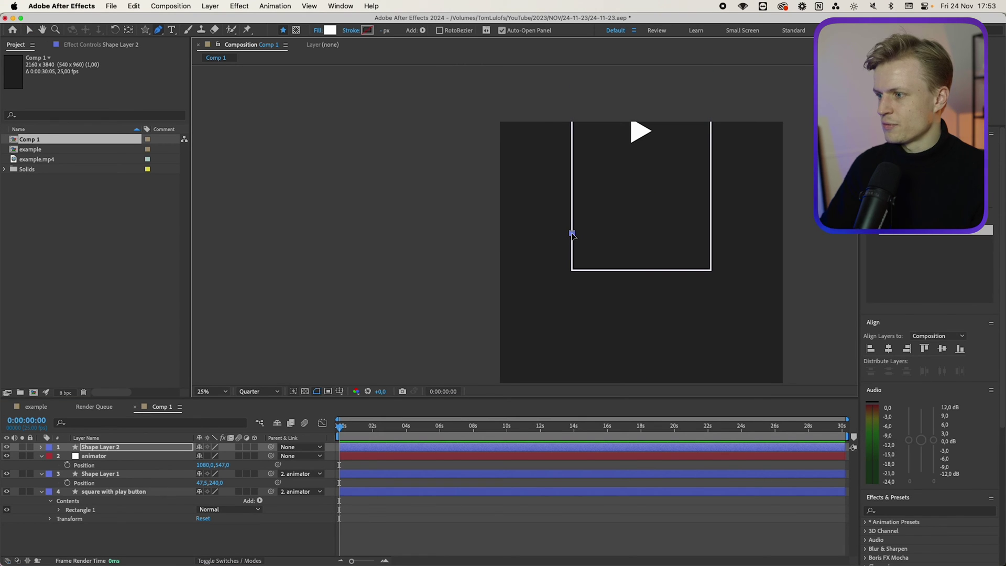
pyautogui.click(483, 233)
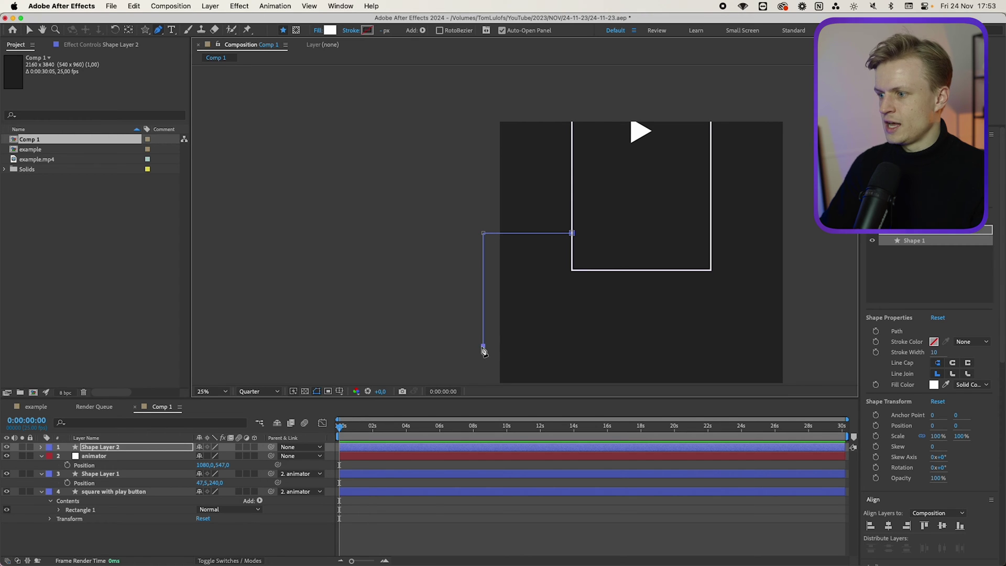
pyautogui.moveTo(563, 306); pyautogui.dragTo(395, 241)
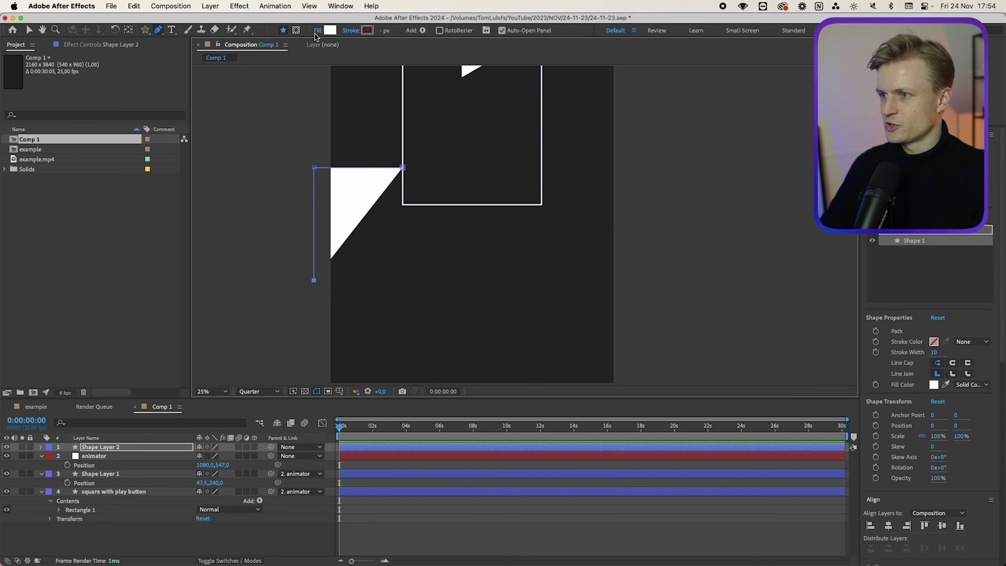
# - Set the new path's fill to None and its stroke to solid white FFFFFF at 10 px
pyautogui.click(318, 33)
pyautogui.click(451, 251)
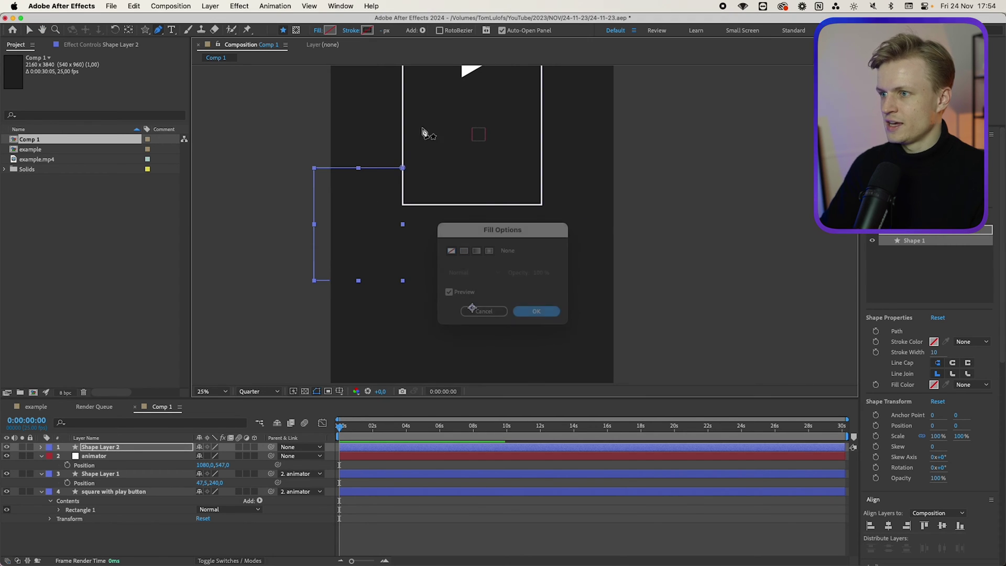
pyautogui.press('Return')
pyautogui.click(368, 30)
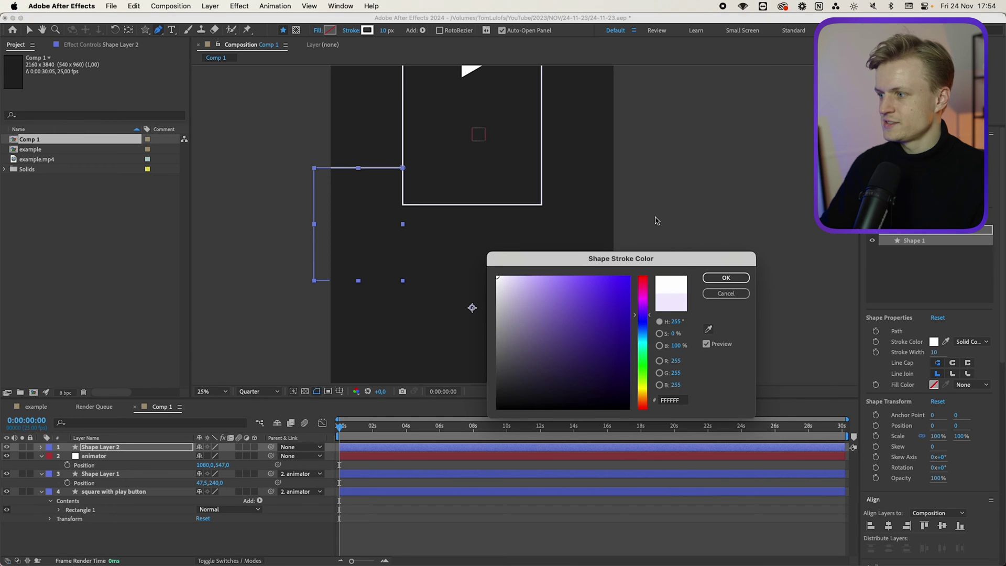
pyautogui.press('Return')
pyautogui.press('v')
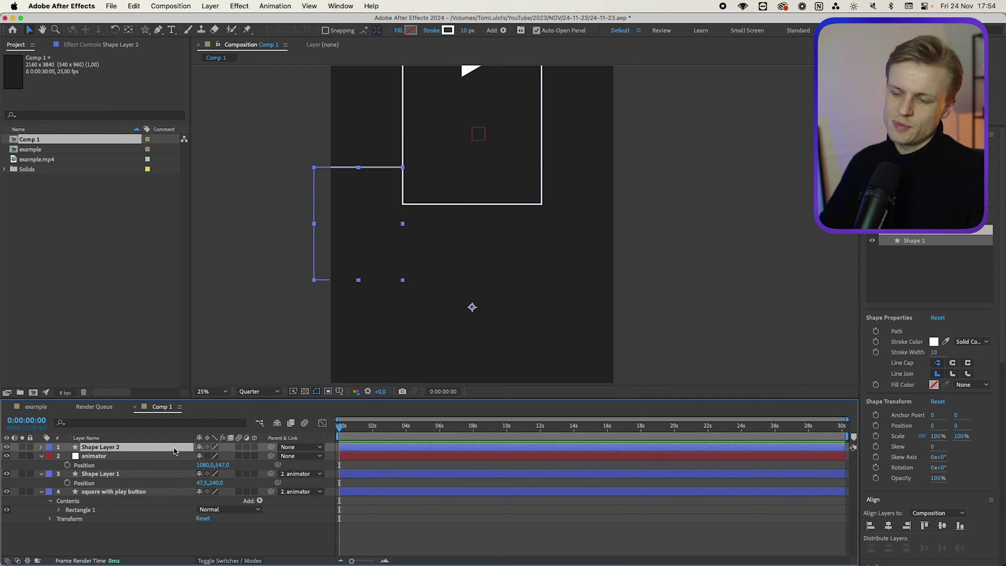
# - Duplicate the connector line layer and flip the copy horizontally onto the rectangle's other side
pyautogui.hotkey('ctrl', 'd')
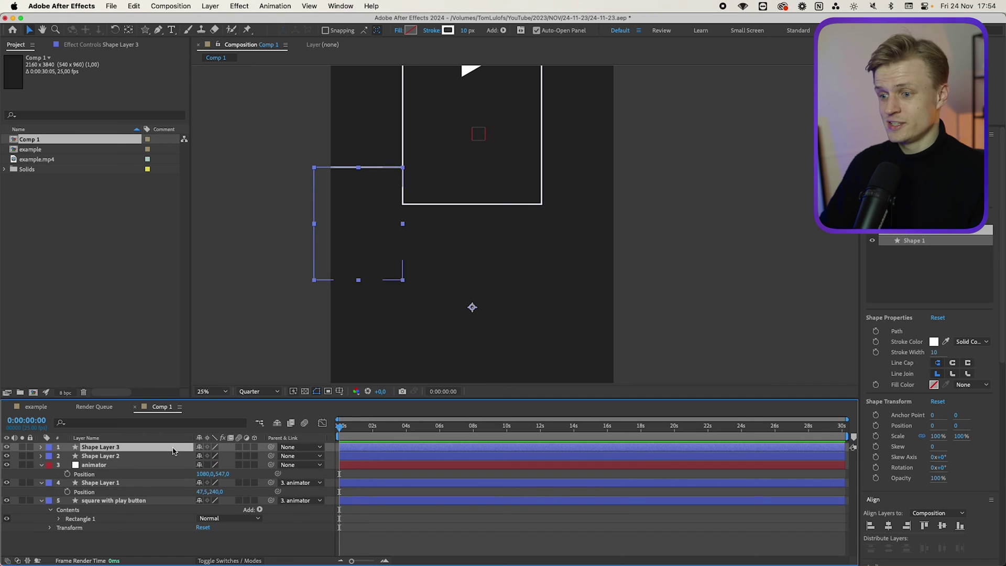
pyautogui.rightClick(174, 448)
pyautogui.moveTo(243, 291)
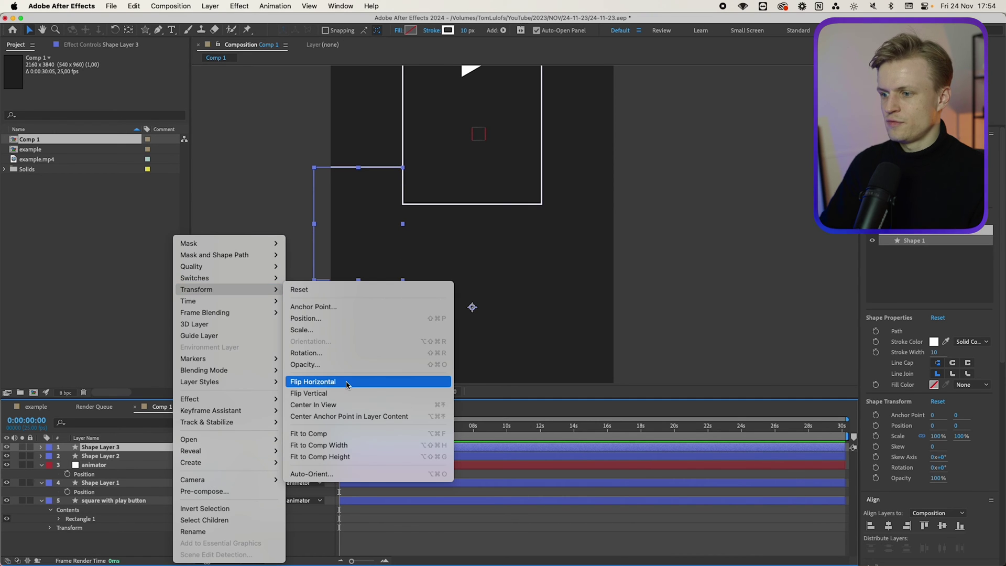
pyautogui.click(347, 383)
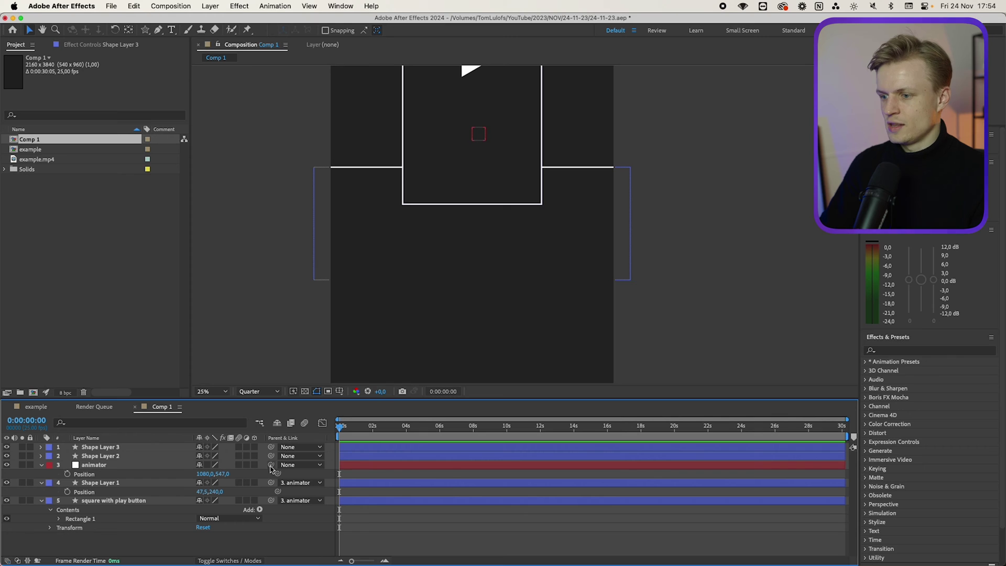
# - Parent both connector line layers to the animator null, and set the null's position to 2247, 547 and its scale to 93%
pyautogui.moveTo(271, 447); pyautogui.dragTo(823, 485)
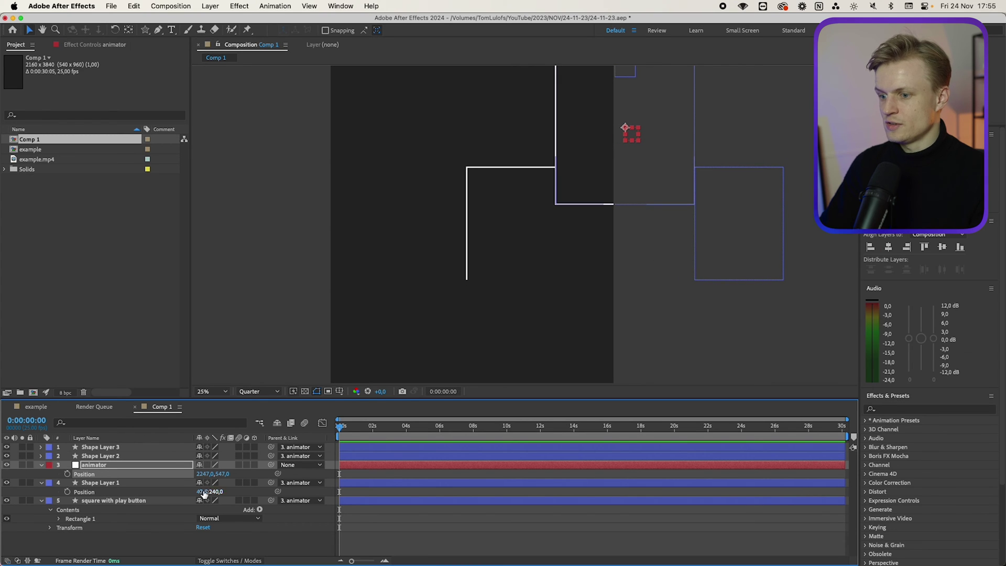
pyautogui.click(167, 466)
pyautogui.moveTo(230, 474); pyautogui.dragTo(136, 480)
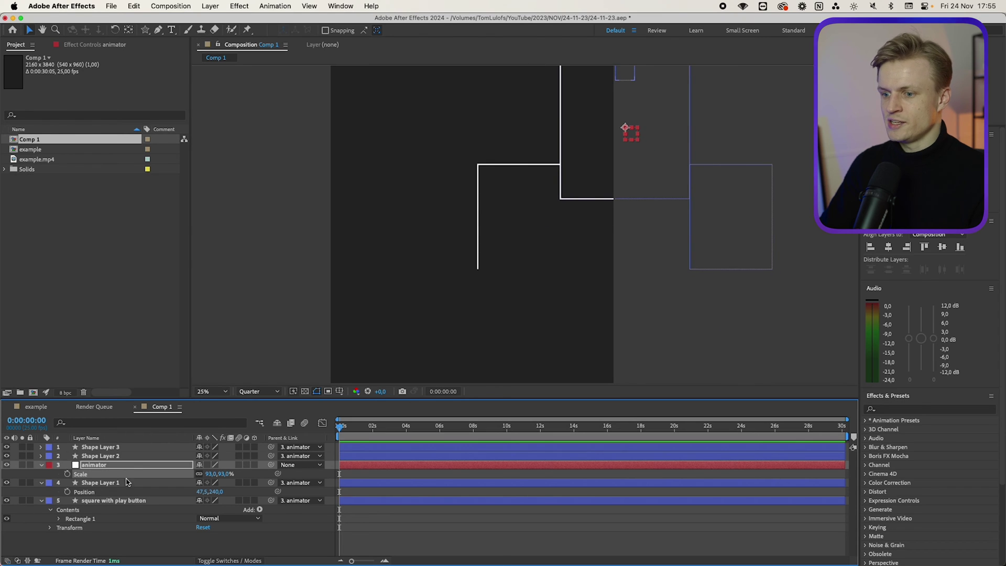
# - Add Trim Paths to Shape Layer 2 and expand its properties
pyautogui.click(111, 455)
pyautogui.click(41, 456)
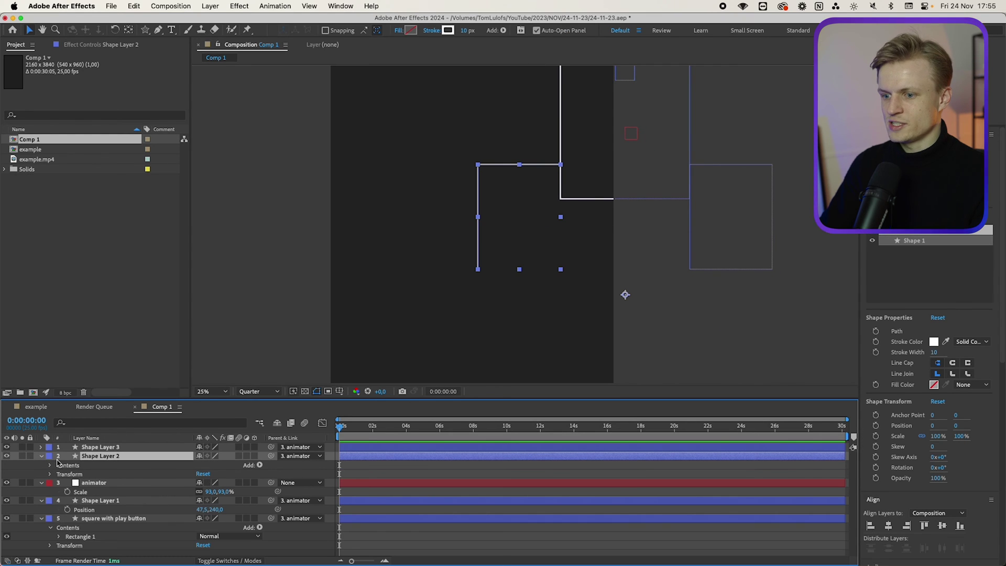
pyautogui.click(260, 465)
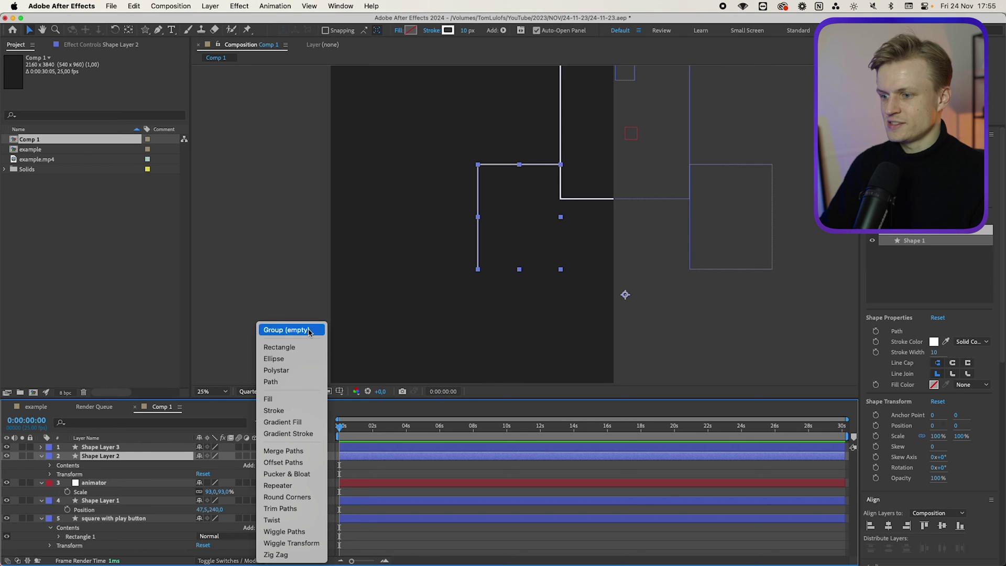
pyautogui.click(283, 509)
pyautogui.click(59, 483)
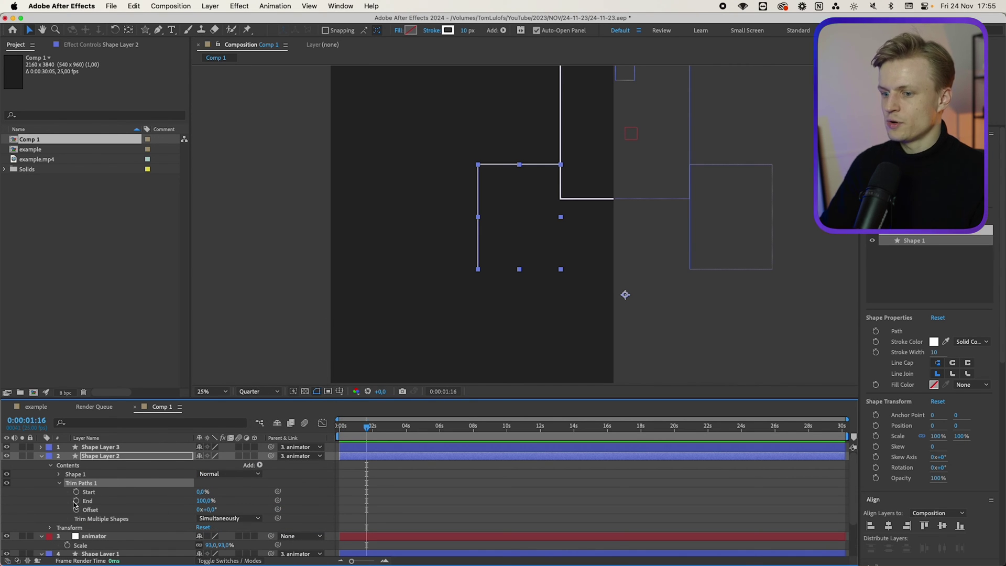
# - Keyframe the Trim Paths End of Shape Layer 2 from 0% at 0:00:01:16 to 100% at about 4 seconds
pyautogui.click(76, 501)
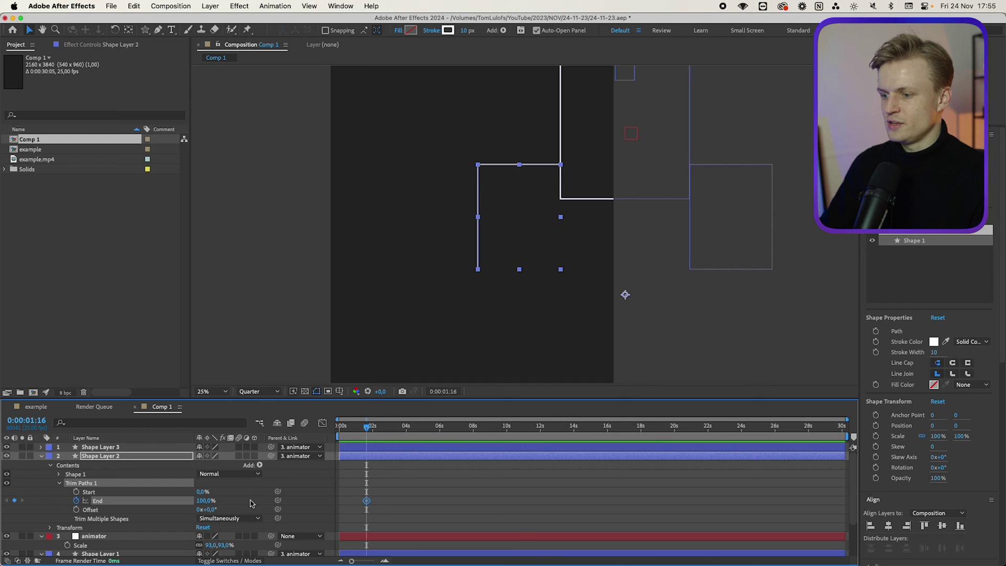
pyautogui.moveTo(367, 500); pyautogui.dragTo(407, 501)
pyautogui.moveTo(211, 504); pyautogui.dragTo(203, 504)
pyautogui.moveTo(366, 435)
pyautogui.mouseDown()
pyautogui.moveTo(428, 436)
pyautogui.moveTo(377, 440)
pyautogui.mouseUp()
# - Apply Easy Ease to both End keyframes of Shape Layer 2
pyautogui.moveTo(446, 482); pyautogui.dragTo(344, 516)
pyautogui.rightClick(367, 500)
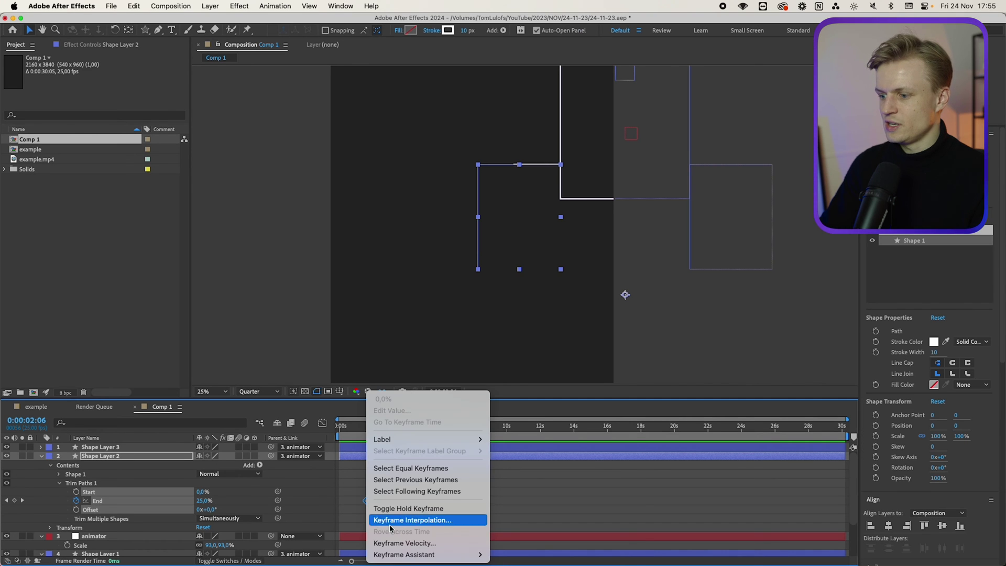
pyautogui.moveTo(403, 553)
pyautogui.click(524, 485)
# - Speed up the line reveal by moving the last End keyframe to about 3 seconds, and scrub through the result
pyautogui.click(366, 428)
pyautogui.moveTo(410, 501); pyautogui.dragTo(391, 502)
pyautogui.moveTo(357, 436); pyautogui.dragTo(416, 439)
pyautogui.click(360, 471)
# - Copy the animated Trim Paths from Shape Layer 2 to Shape Layer 3 at 0:00:04:12, and reveal its keyframes
pyautogui.click(108, 455)
pyautogui.click(111, 446)
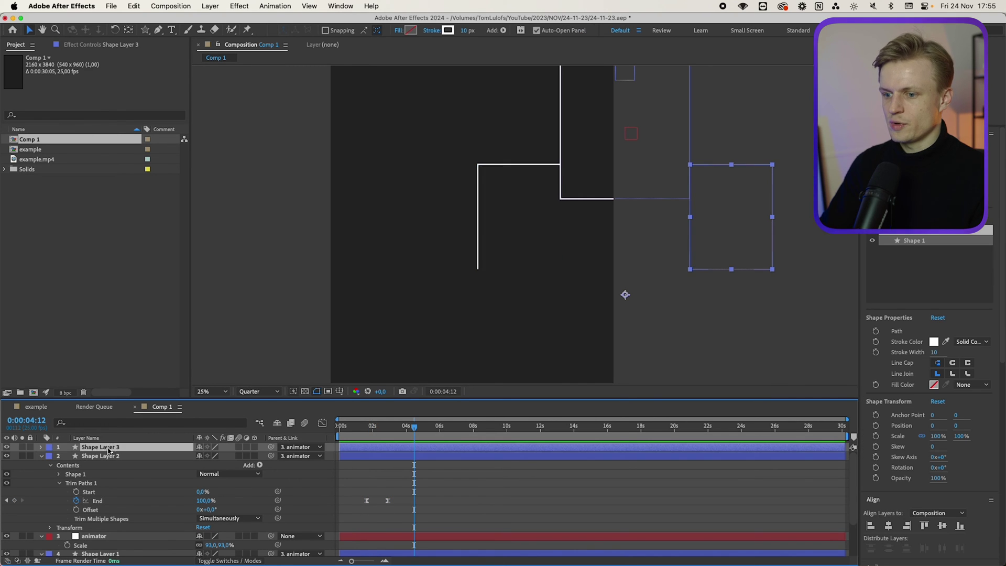
pyautogui.click(94, 482)
pyautogui.click(105, 447)
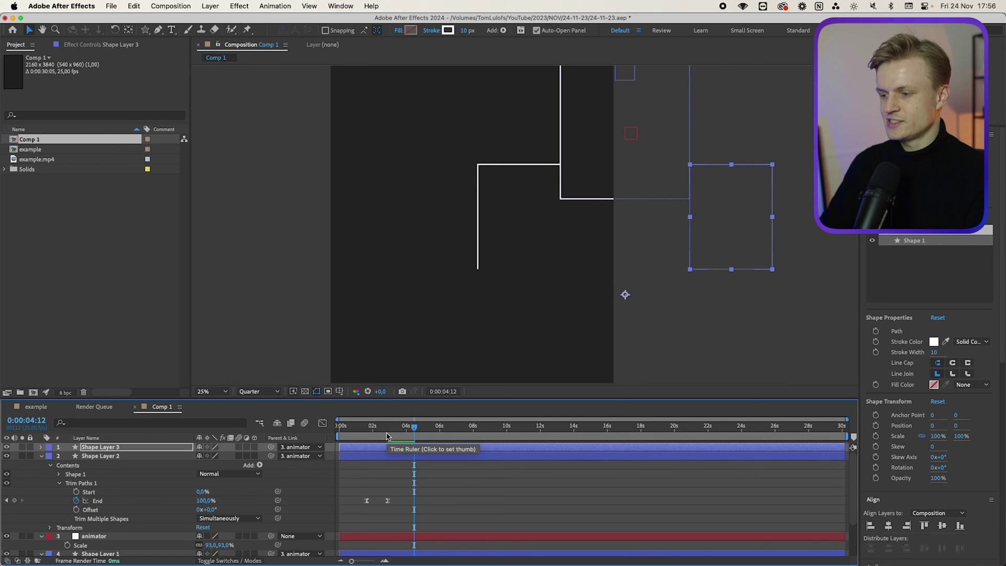
pyautogui.press('u')
# - Move the animator null to position 812, 547 and scrub through the second connector line's reveal
pyautogui.moveTo(387, 434)
pyautogui.mouseDown()
pyautogui.moveTo(438, 438)
pyautogui.moveTo(402, 445)
pyautogui.mouseUp()
pyautogui.click(99, 544)
pyautogui.press('p')
pyautogui.moveTo(206, 553); pyautogui.dragTo(160, 554)
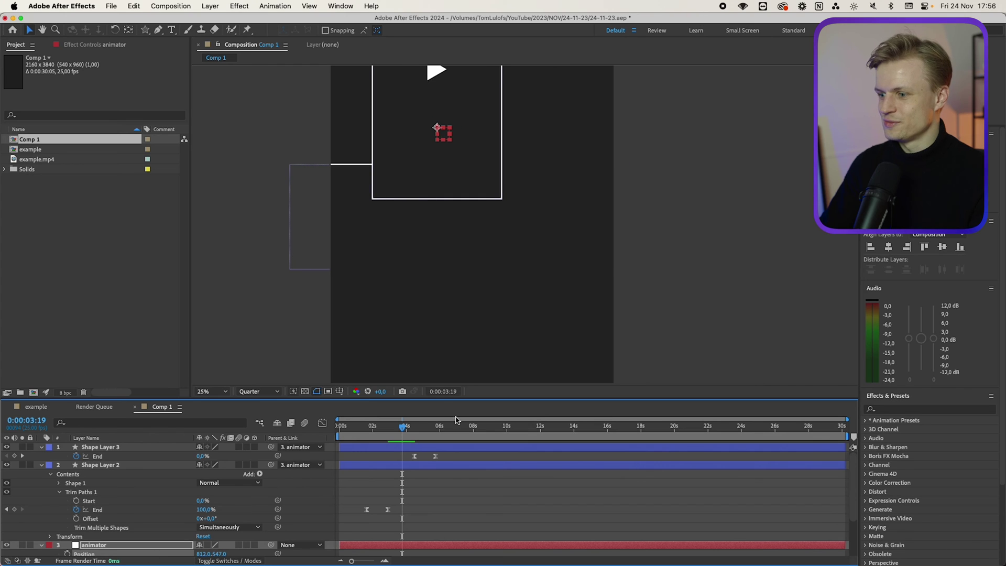
pyautogui.moveTo(407, 427); pyautogui.dragTo(425, 440)
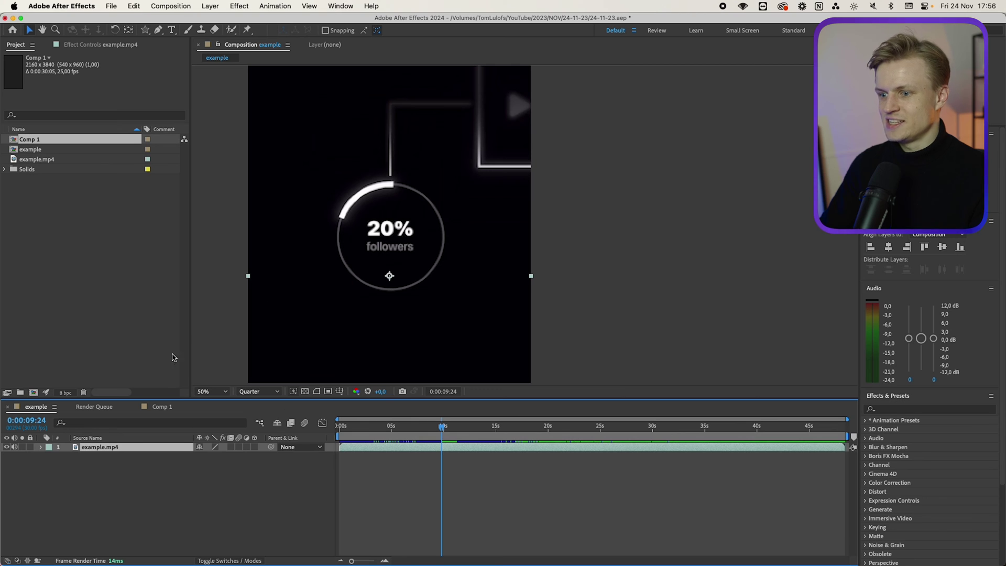
# - Choose the Ellipse tool in Comp 1, and set the animator null's position to 2296, 547 to expose the left connector line
pyautogui.click(166, 407)
pyautogui.click(145, 30)
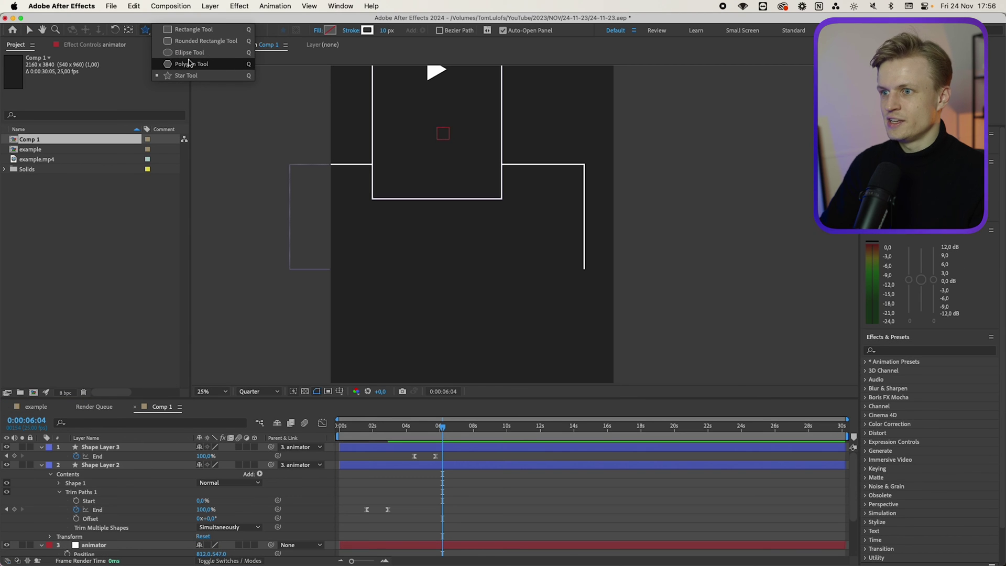
pyautogui.click(189, 53)
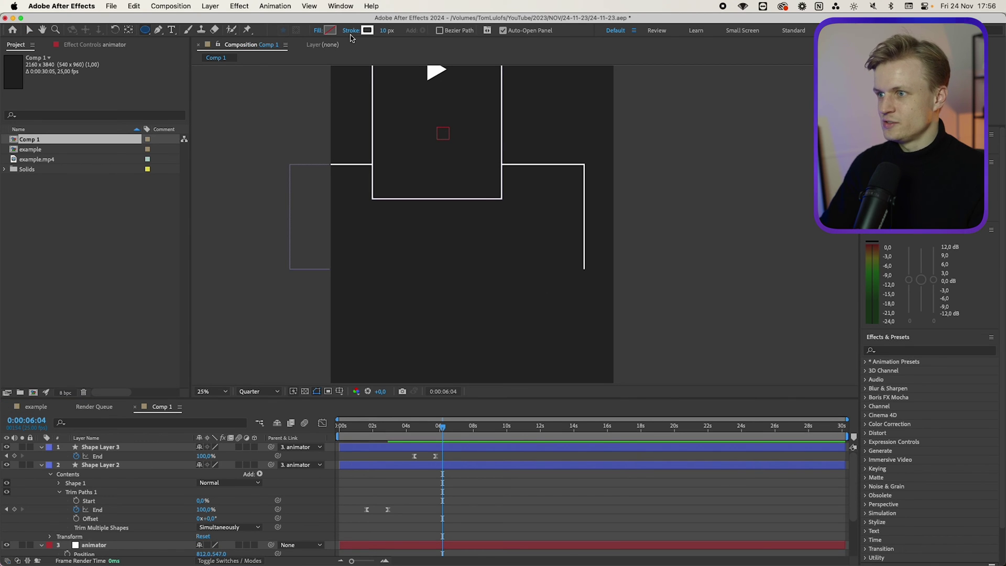
pyautogui.moveTo(436, 127); pyautogui.dragTo(551, 127)
pyautogui.moveTo(620, 496); pyautogui.dragTo(874, 461)
pyautogui.press('space')
pyautogui.moveTo(487, 274); pyautogui.dragTo(422, 152)
pyautogui.moveTo(449, 205); pyautogui.dragTo(455, 217)
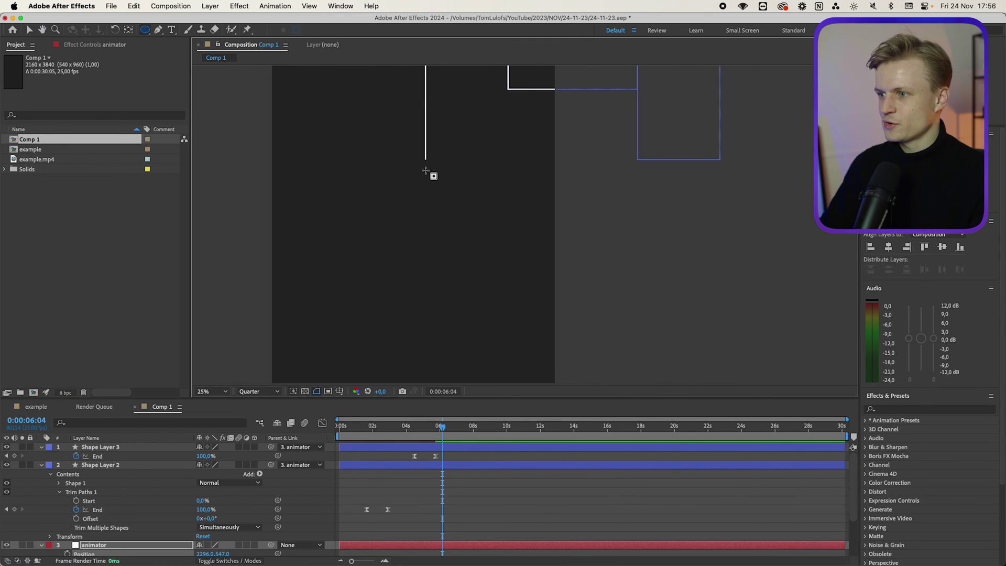
# - Draw a stroked circle directly below the left connector line's lower end, and parent its layer to the animator null
pyautogui.moveTo(425, 161); pyautogui.dragTo(431, 167)
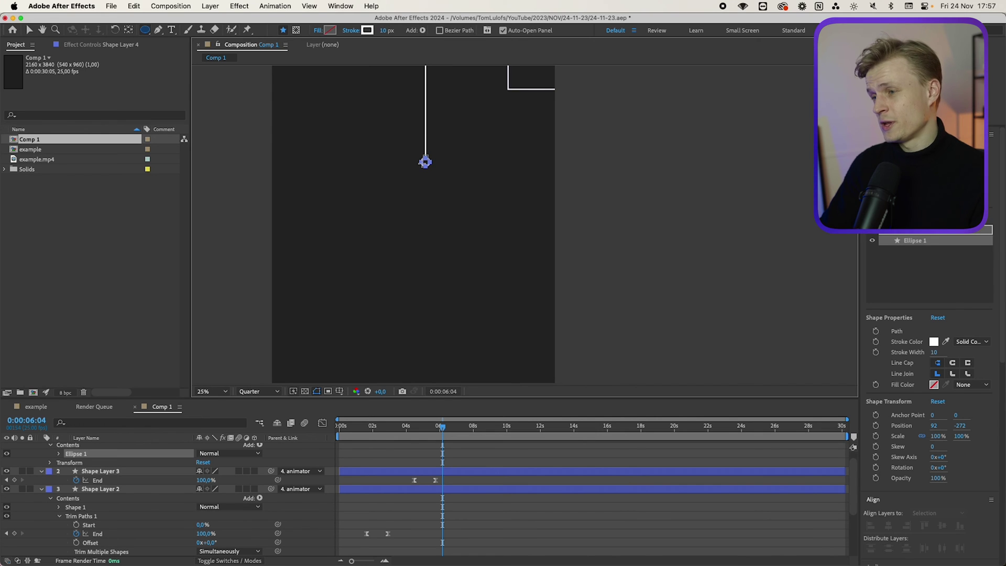
pyautogui.moveTo(418, 164)
pyautogui.mouseDown()
pyautogui.moveTo(386, 209)
pyautogui.moveTo(416, 181)
pyautogui.moveTo(359, 218)
pyautogui.moveTo(413, 265)
pyautogui.mouseUp()
pyautogui.press('p')
pyautogui.moveTo(272, 448); pyautogui.dragTo(79, 544)
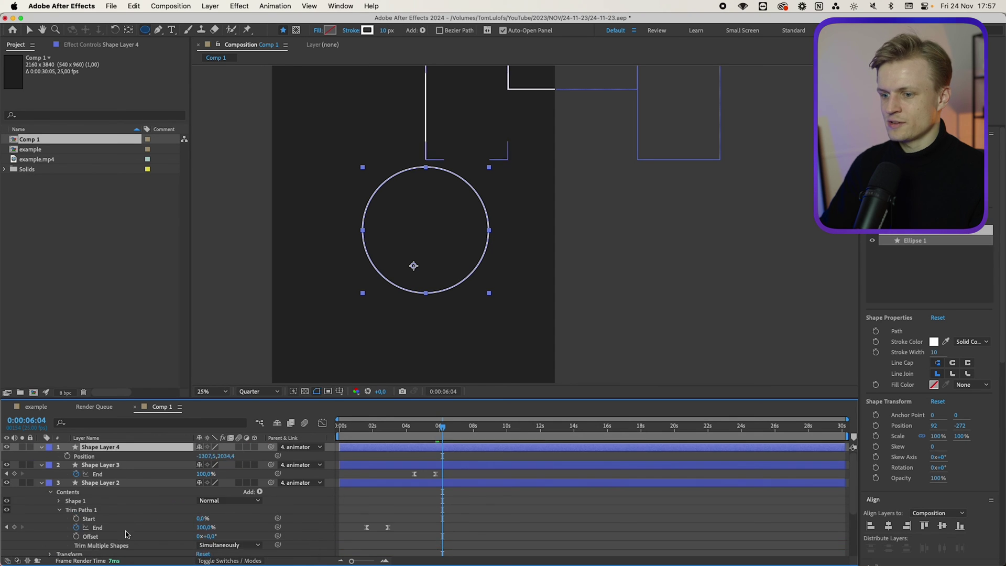
# - Collapse all layers, duplicate the circle layer, and set the copy's stroke width to 50 px
pyautogui.hotkey('ctrl', '`')
pyautogui.hotkey('ctrl', 'd')
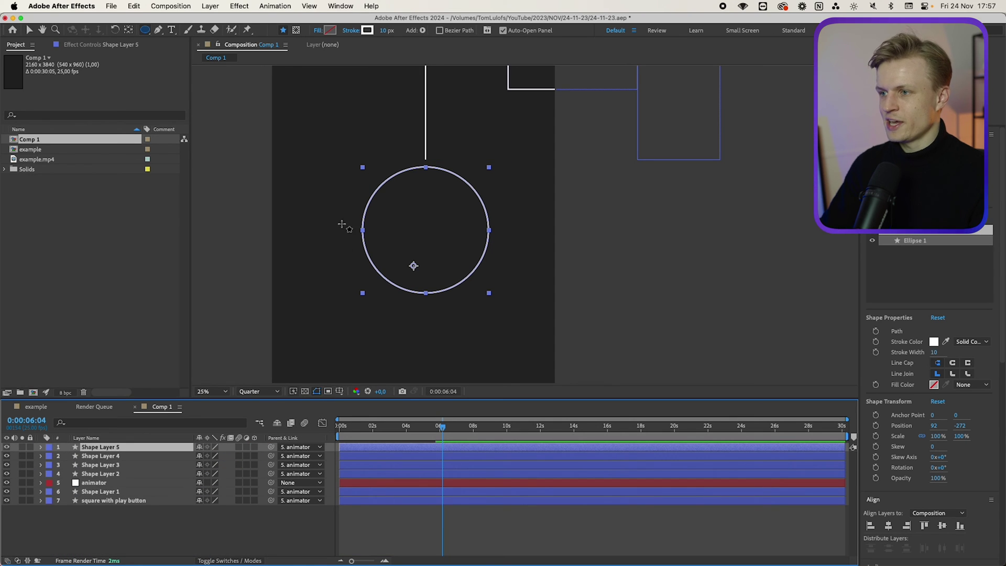
pyautogui.click(385, 32)
pyautogui.write('47')
pyautogui.press('Return')
pyautogui.write('50')
pyautogui.press('Return')
# - Add Trim Paths to the thick circle copy, setting its End to 32% and its Offset to 18°
pyautogui.click(41, 446)
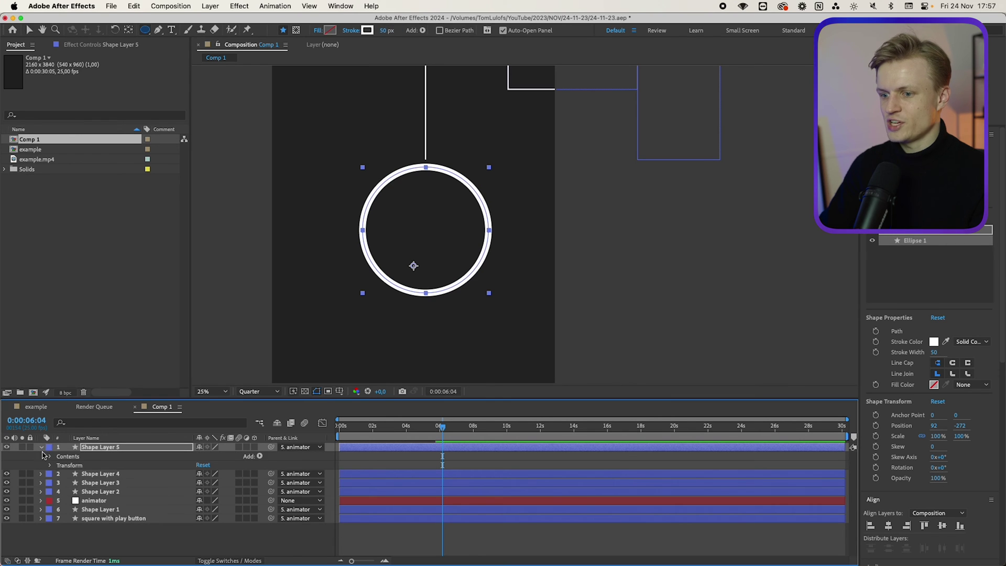
pyautogui.click(249, 457)
pyautogui.click(280, 508)
pyautogui.moveTo(205, 500); pyautogui.dragTo(228, 507)
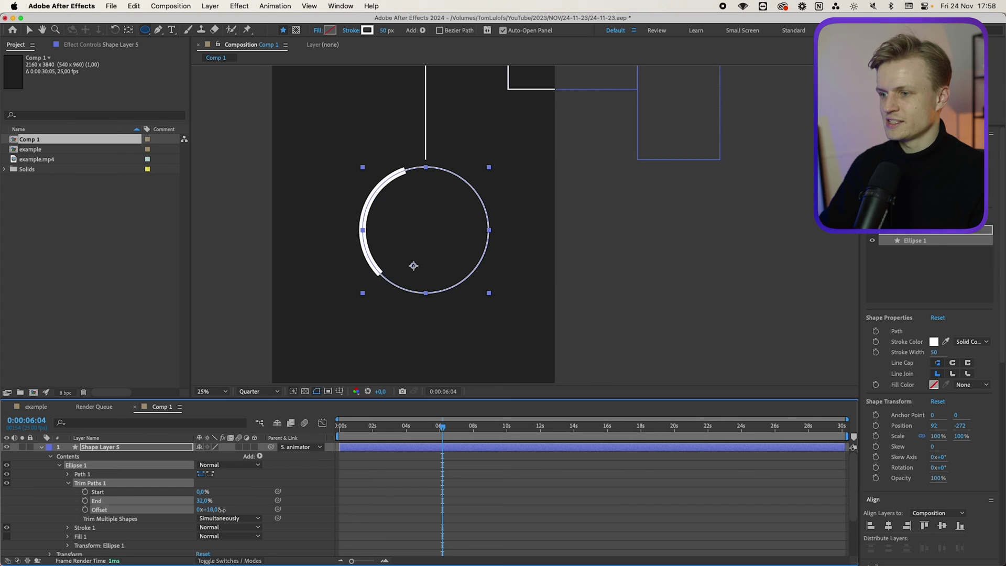
# - Scrub and play the example composition to examine how its progress ring and percentage text animate
pyautogui.click(42, 407)
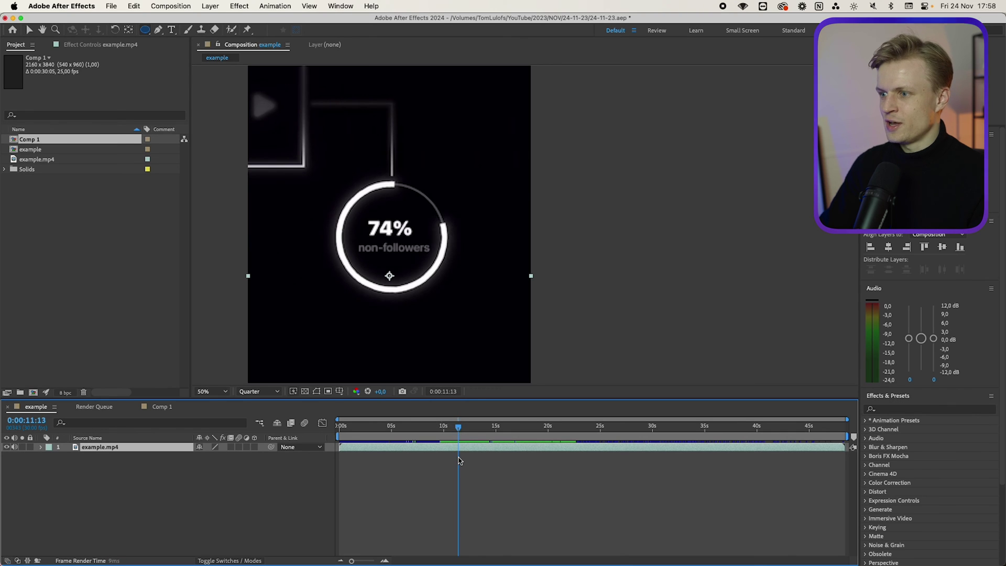
pyautogui.moveTo(477, 451); pyautogui.dragTo(566, 450)
pyautogui.press('space')
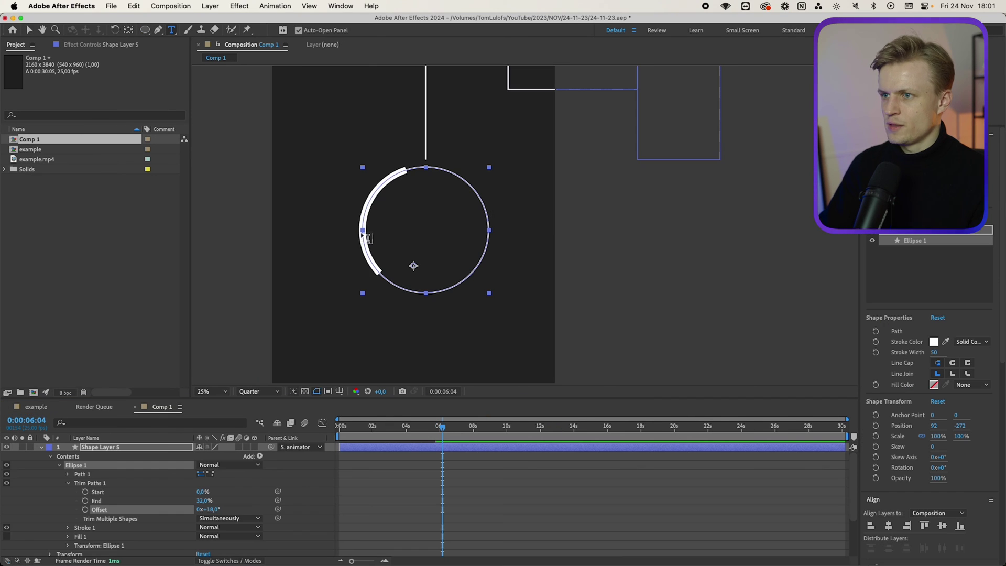
# - Create an empty text layer in Comp 1 and apply the Slider Control effect to it
pyautogui.click(209, 5)
pyautogui.moveTo(283, 65)
pyautogui.click(466, 81)
pyautogui.click(41, 448)
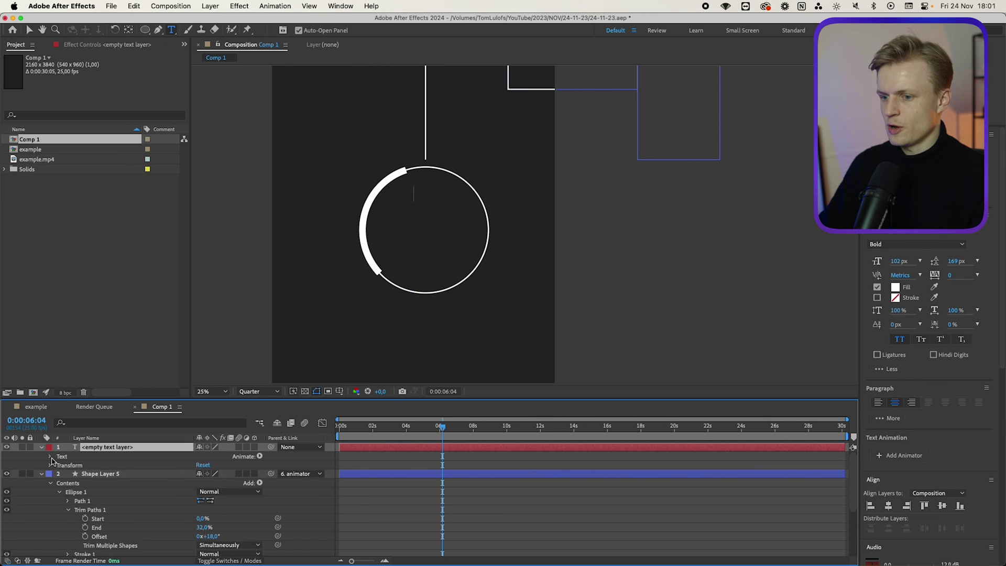
pyautogui.click(50, 456)
pyautogui.press('super+5')
pyautogui.click(900, 317)
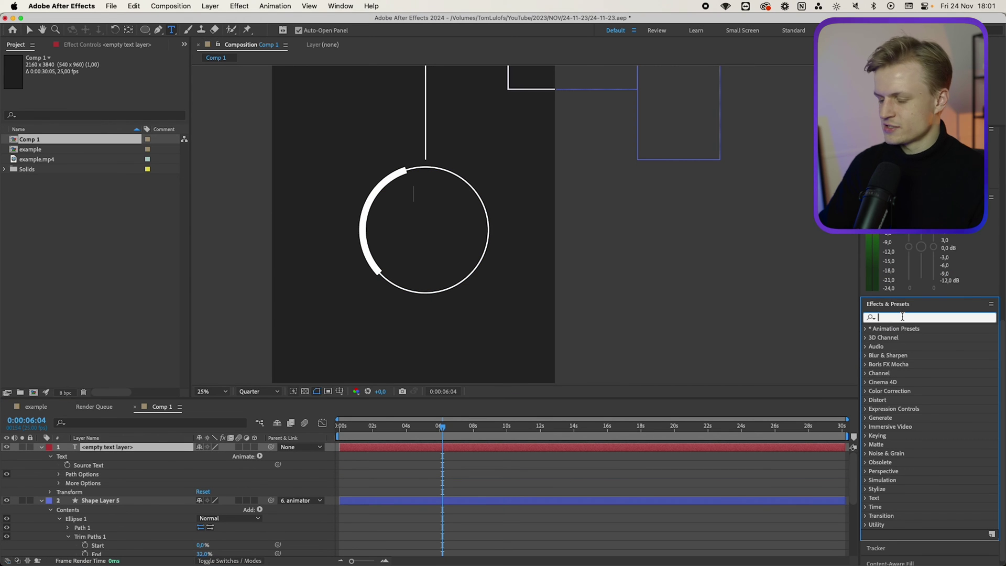
pyautogui.write('slider')
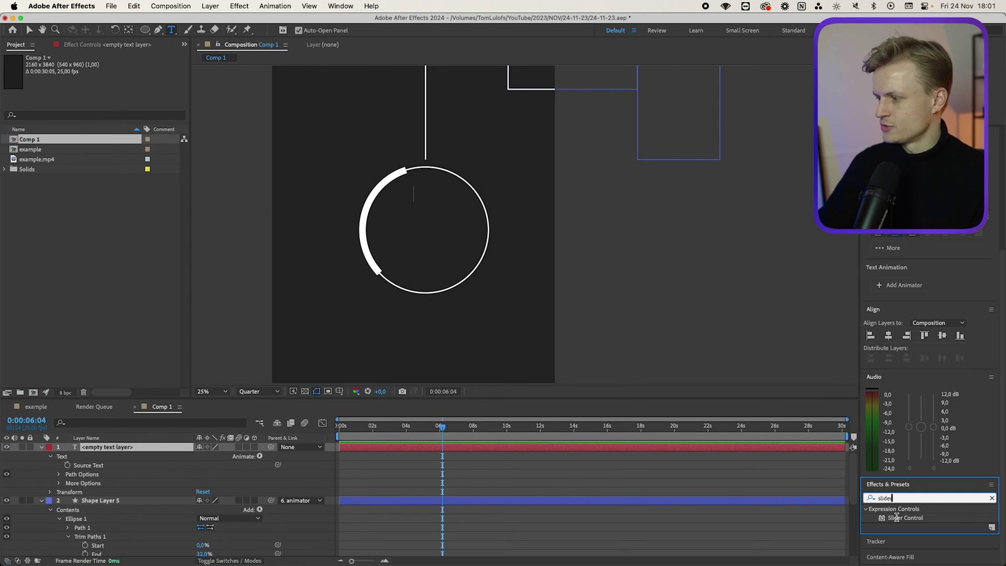
pyautogui.moveTo(896, 518); pyautogui.dragTo(66, 463)
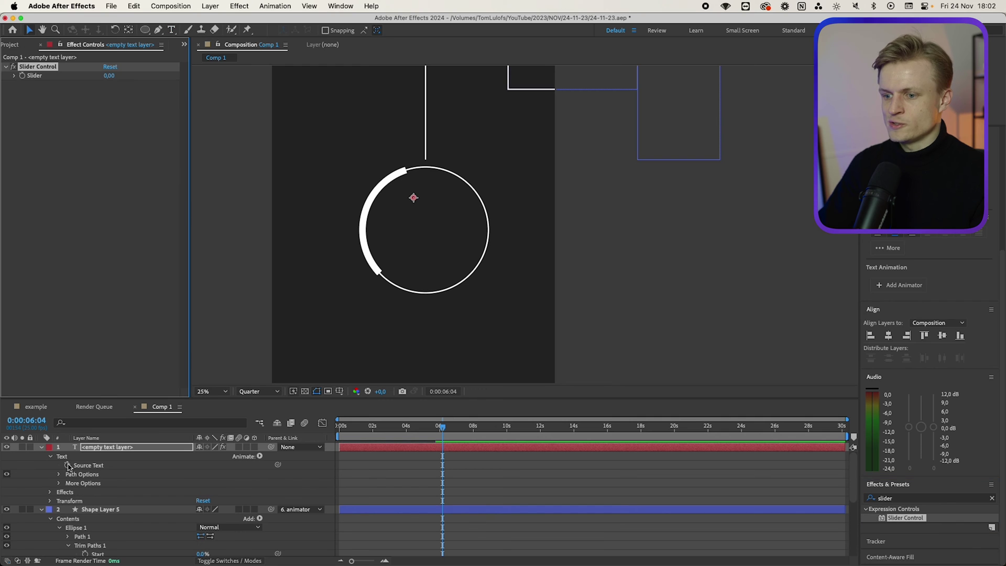
# - Drive the text layer's Source Text with the expression effect("Slider Control")("Slider").value.toFixed() + "%", and test it by varying the slider
pyautogui.keyDown('alt'); pyautogui.click(68, 465); pyautogui.keyUp('alt')
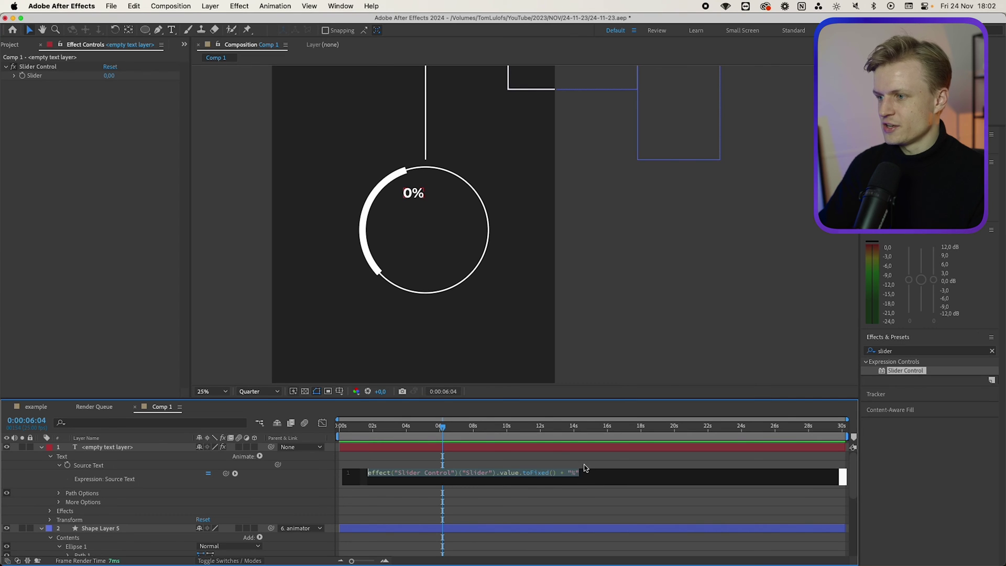
pyautogui.click(585, 468)
pyautogui.click(120, 76)
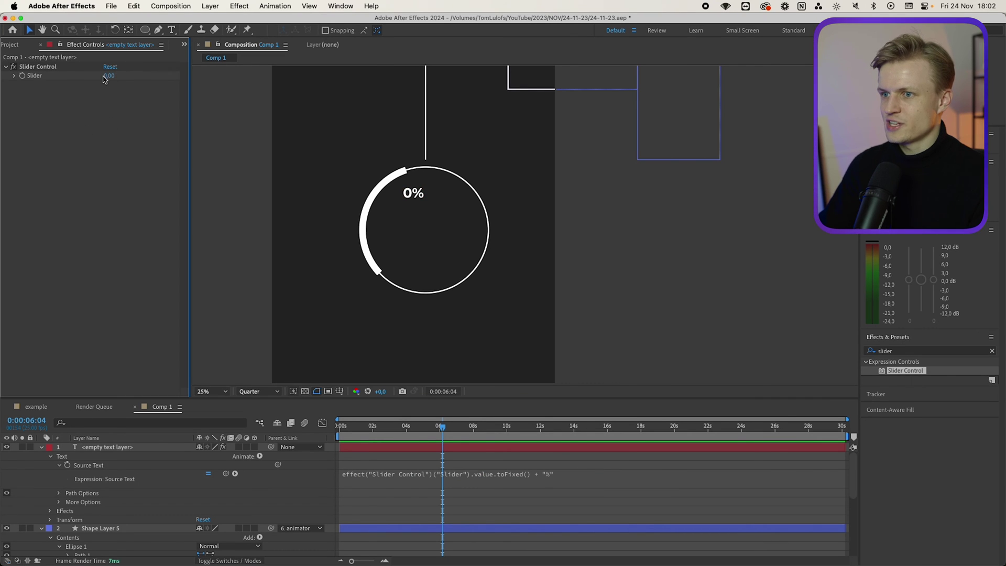
pyautogui.moveTo(106, 78); pyautogui.dragTo(140, 78)
pyautogui.press('super+z')
# - Move the percentage text to the middle of the circle and enlarge its font size to 232 px
pyautogui.scroll(2, 415, 197)
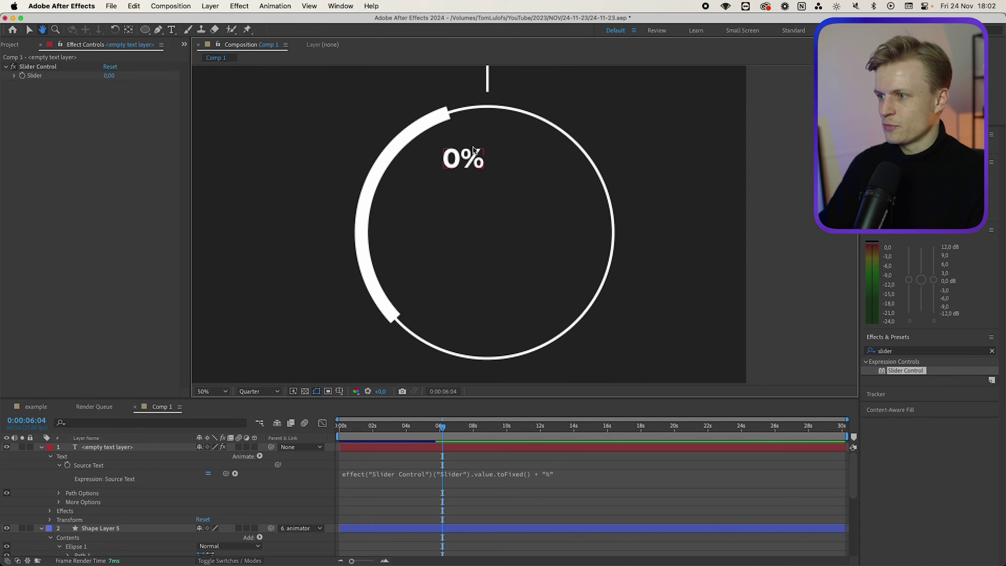
pyautogui.moveTo(473, 164); pyautogui.dragTo(485, 229)
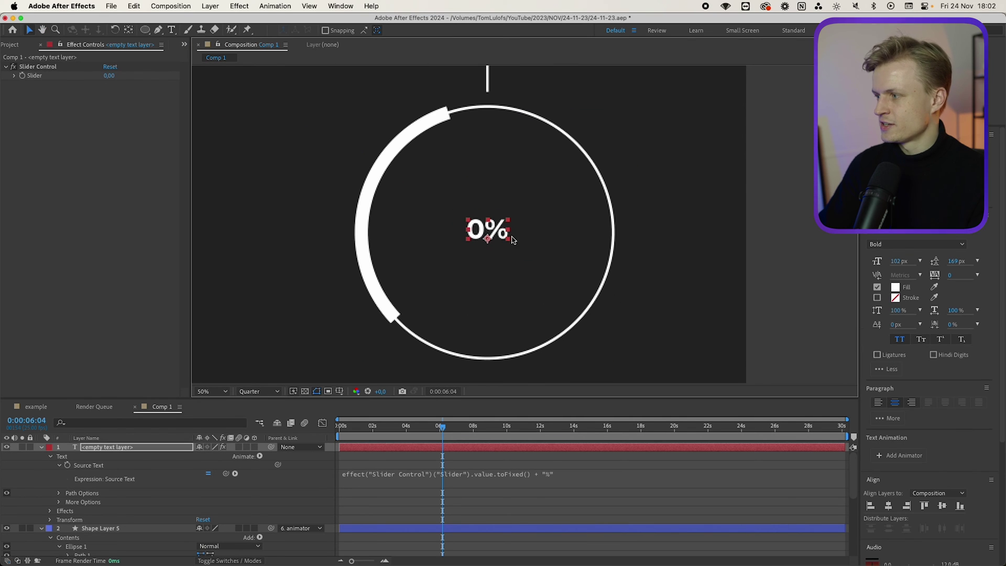
pyautogui.moveTo(899, 261); pyautogui.dragTo(957, 253)
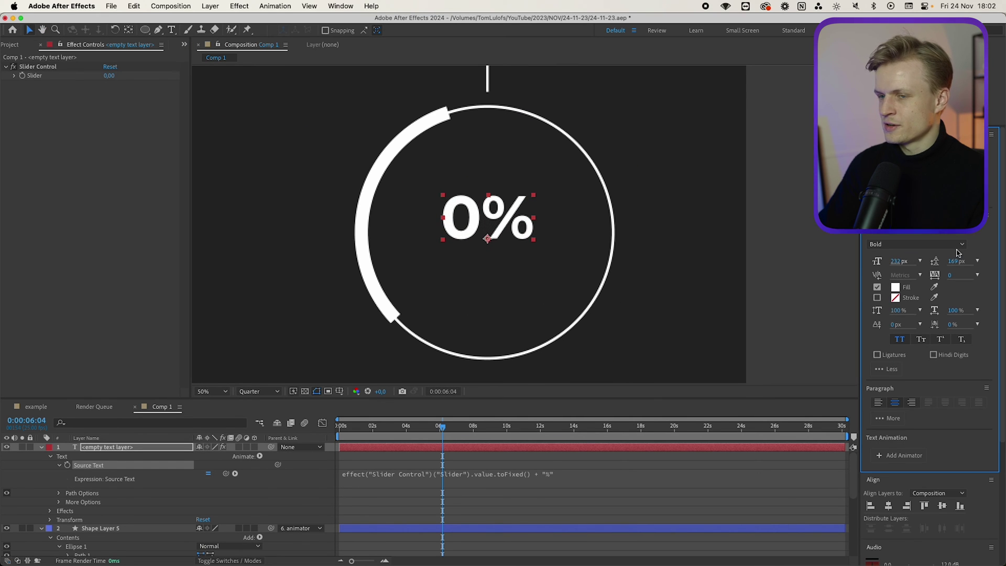
# - Keyframe the Slider at 0 at 0:00:06:04 and at 70 at 0:00:08:14
pyautogui.click(35, 67)
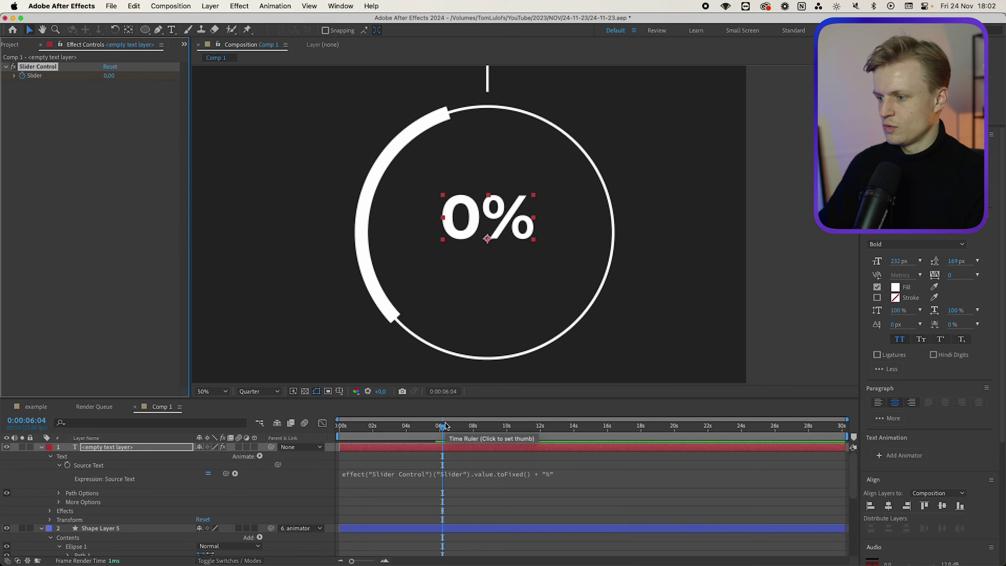
pyautogui.press('u')
pyautogui.click(474, 426)
pyautogui.moveTo(483, 427); pyautogui.dragTo(483, 426)
pyautogui.click(108, 76)
pyautogui.write('70')
pyautogui.press('Return')
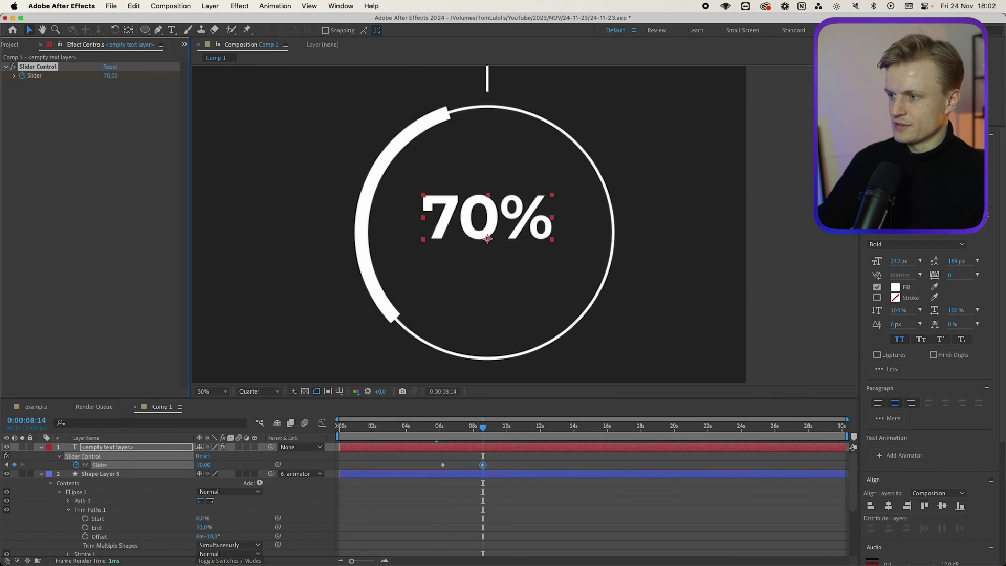
# - Preview the count-up, right-align the percentage text within the circle, and change the slider's final keyframe to 20
pyautogui.click(442, 427)
pyautogui.press('space')
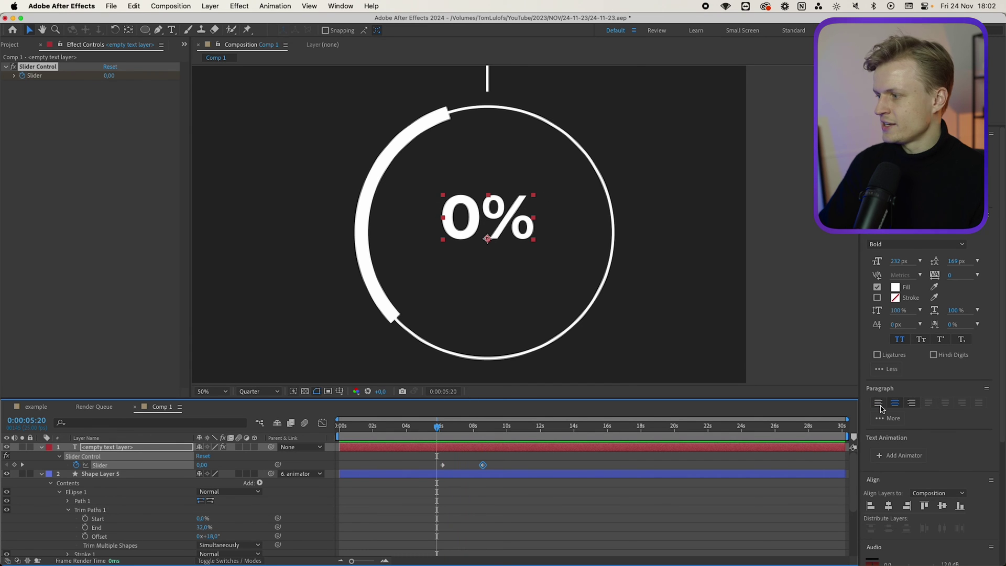
pyautogui.click(880, 405)
pyautogui.press('space')
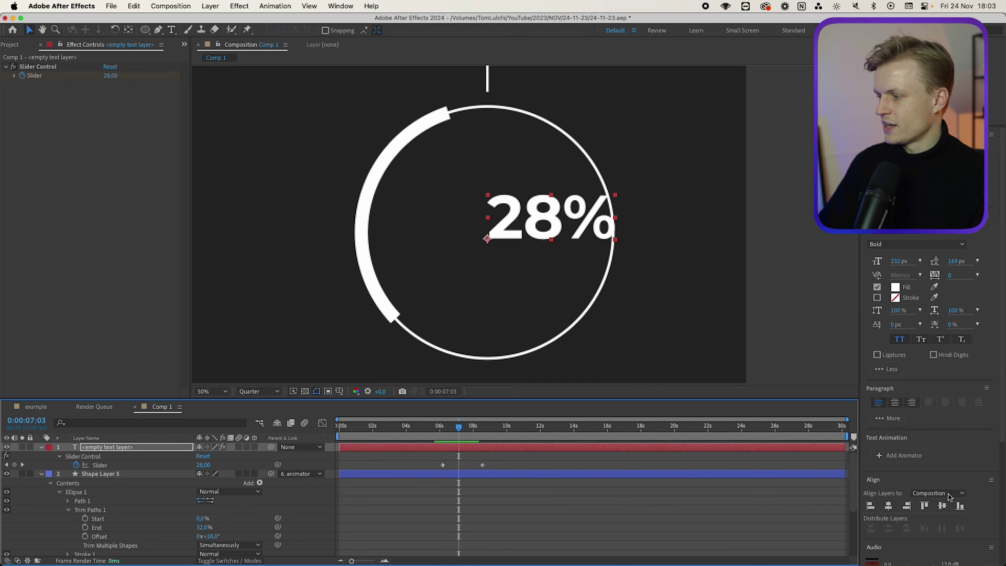
pyautogui.click(909, 403)
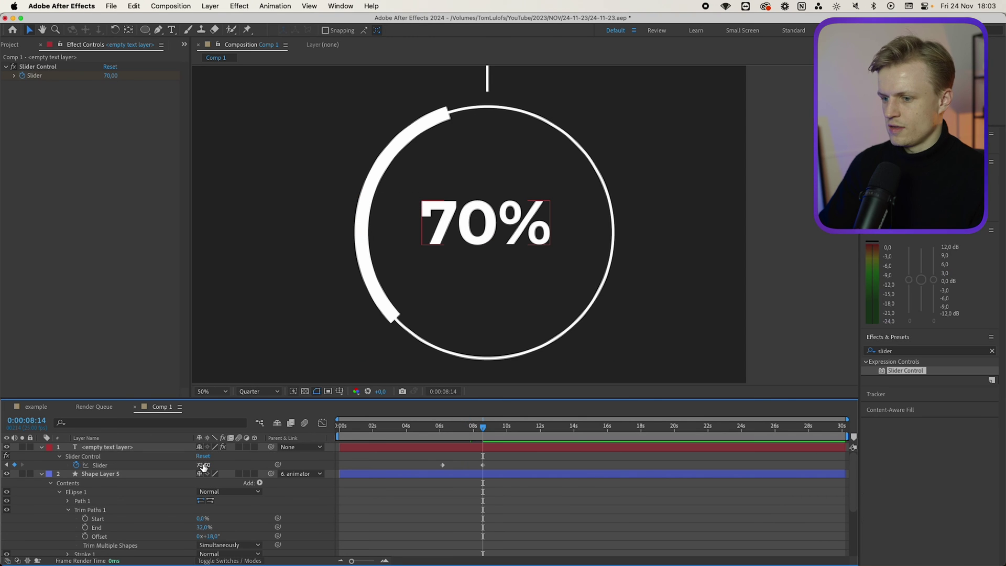
pyautogui.press('Return')
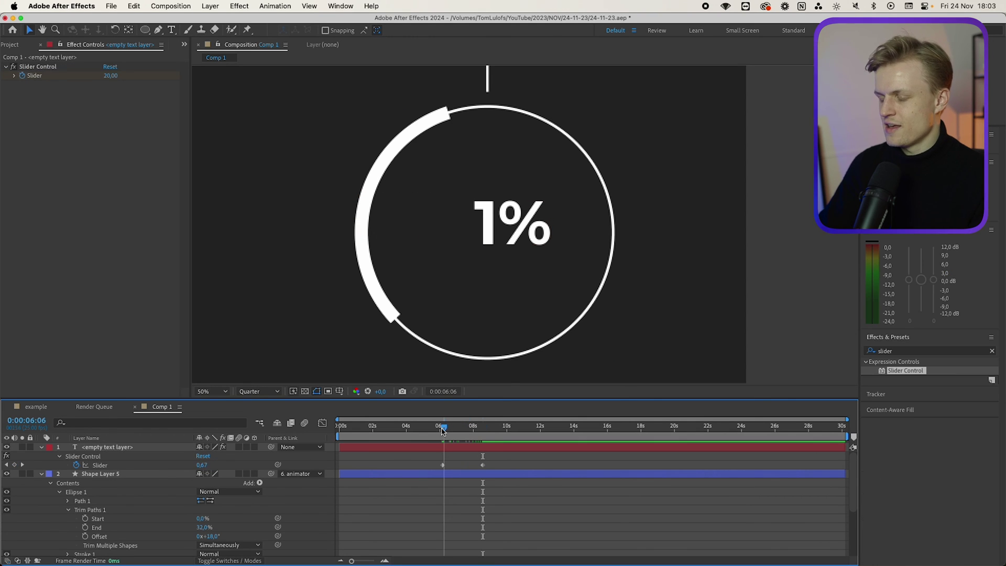
pyautogui.moveTo(443, 429); pyautogui.dragTo(489, 430)
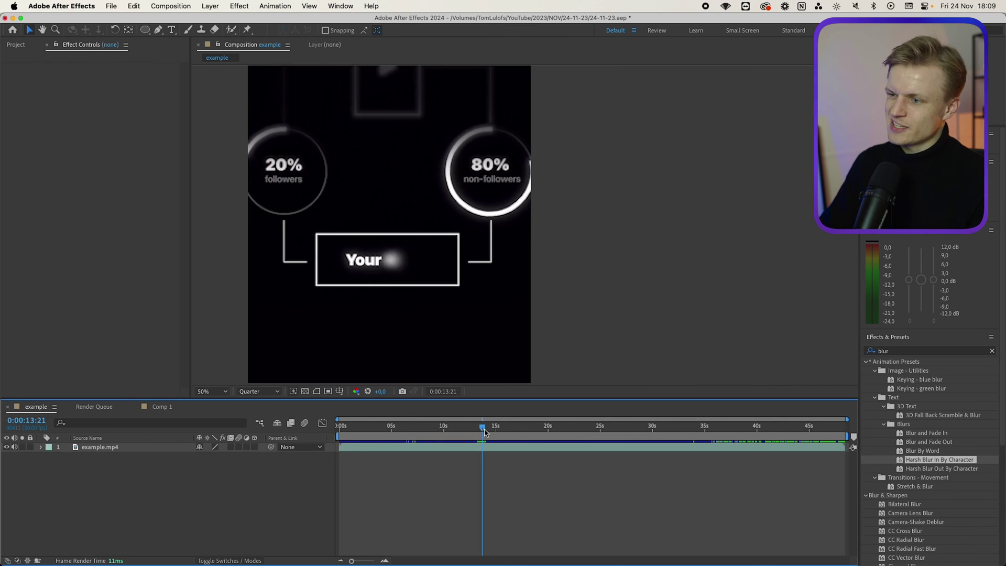
# - Check the text reveal in the example composition, and add the text "text here" below the circle in Comp 1
pyautogui.moveTo(484, 431); pyautogui.dragTo(486, 430)
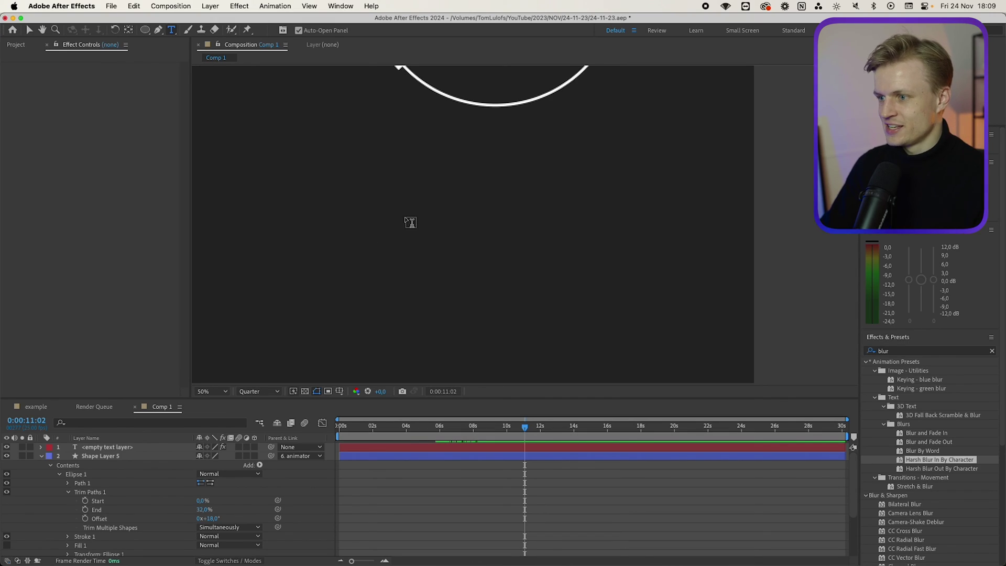
pyautogui.click(341, 239)
pyautogui.write('text here')
pyautogui.press('Escape')
pyautogui.moveTo(264, 226); pyautogui.dragTo(566, 249)
# - Add a text animator to the "text here" layer with Blur at 76 and Opacity at 0%
pyautogui.click(40, 447)
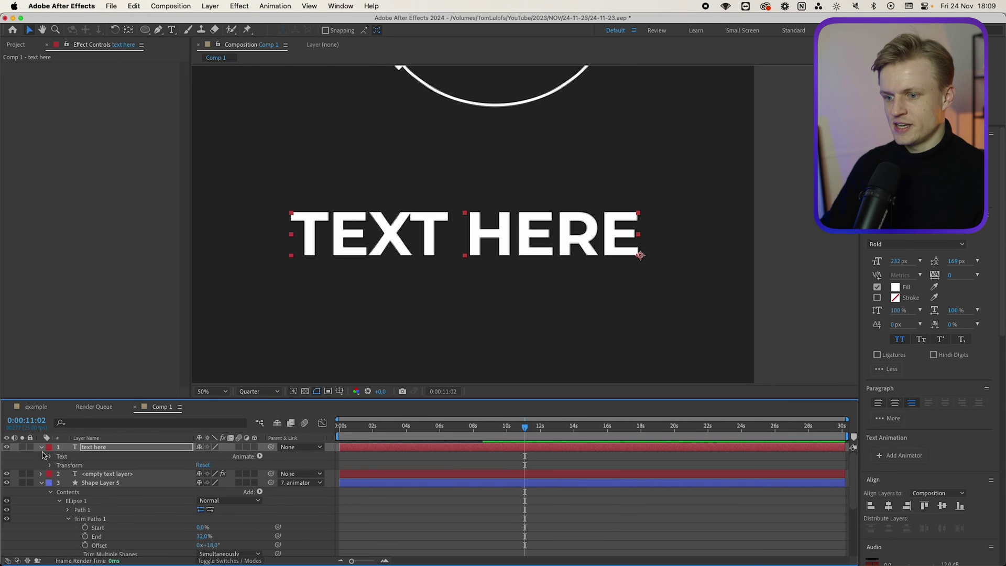
pyautogui.click(260, 456)
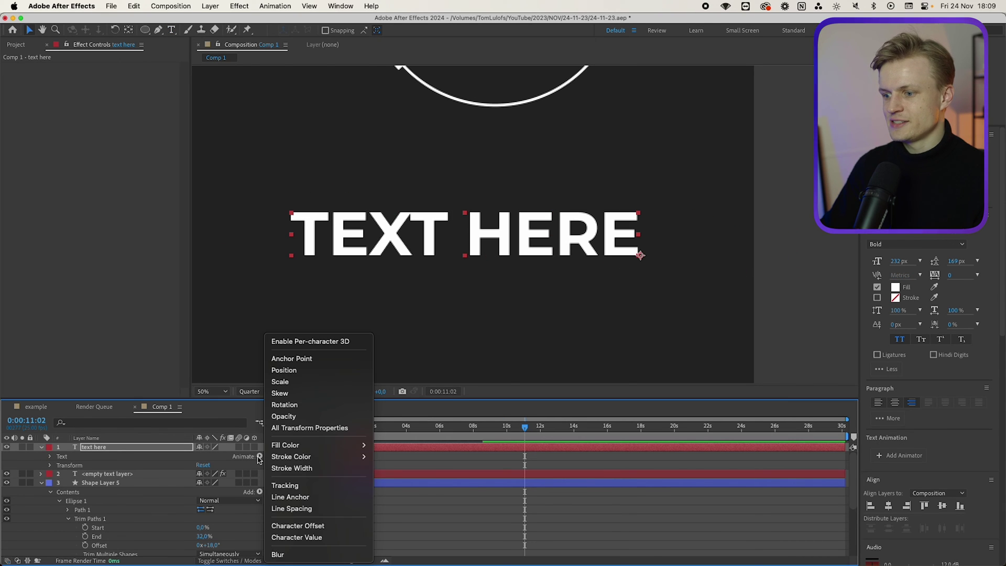
pyautogui.click(304, 553)
pyautogui.moveTo(220, 509); pyautogui.dragTo(268, 518)
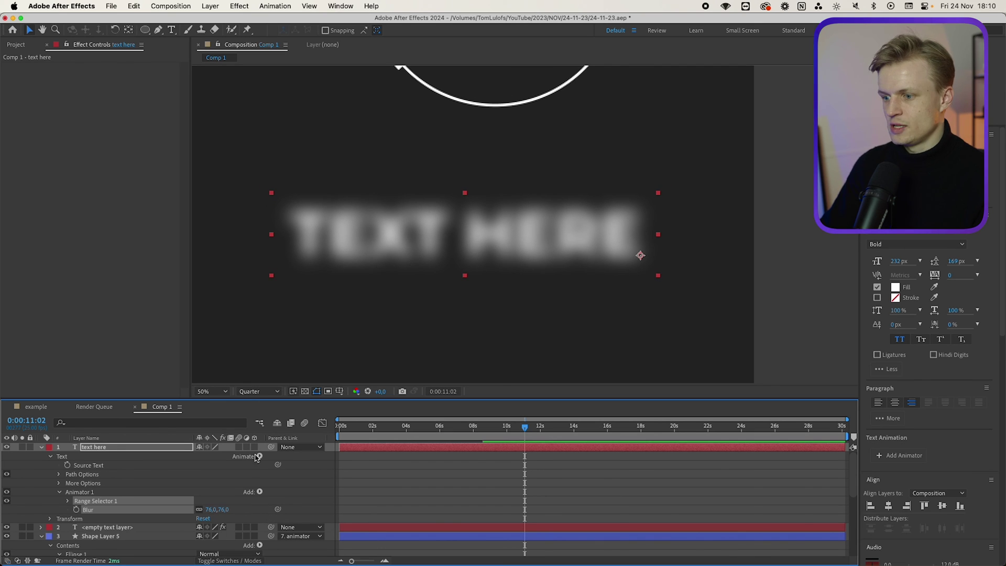
pyautogui.click(261, 457)
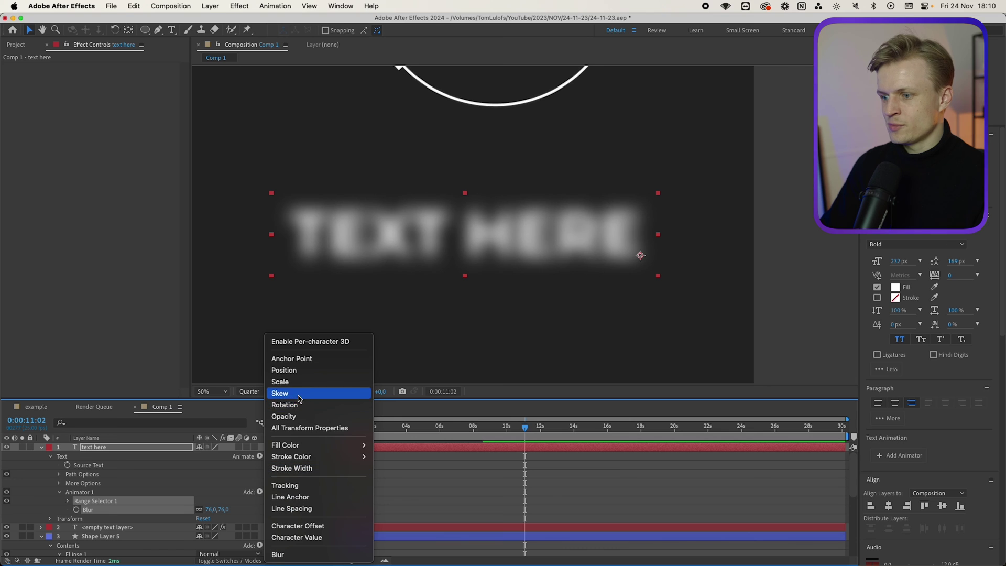
pyautogui.click(283, 416)
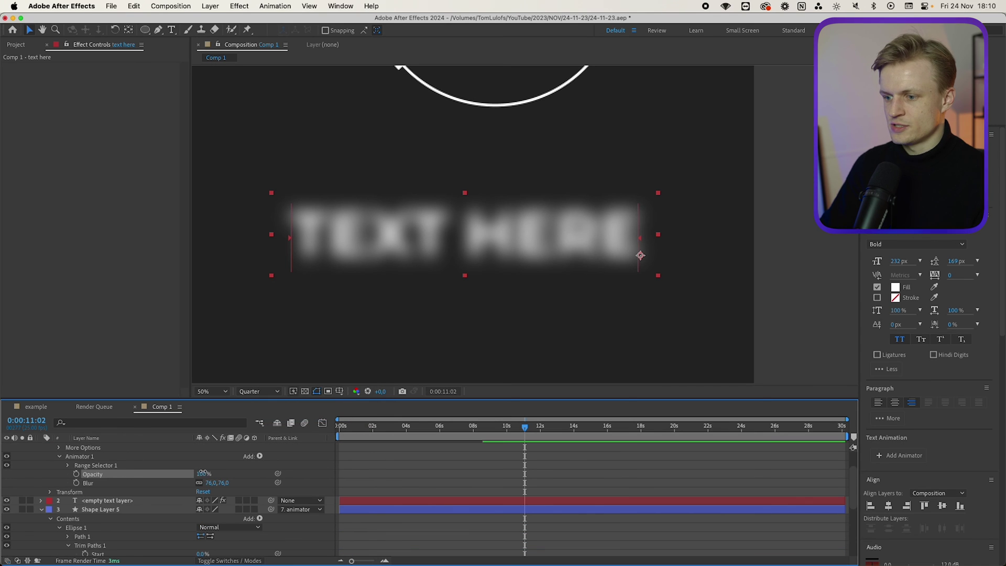
pyautogui.moveTo(202, 473); pyautogui.dragTo(173, 473)
# - Keyframe the range selector's Start from 0% at 0:00:11:02 to 100% about one second further on, and scrub the reveal
pyautogui.click(68, 465)
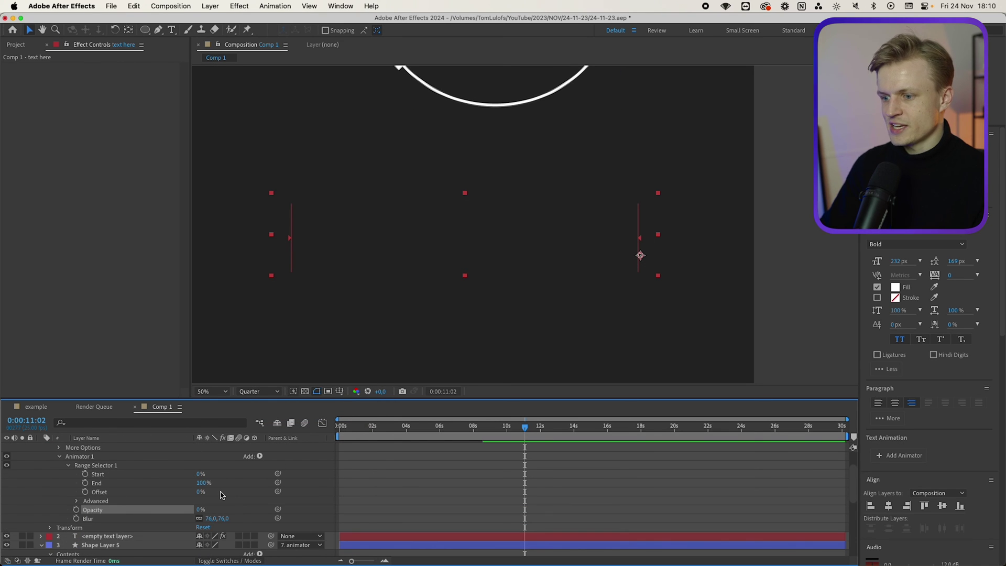
pyautogui.moveTo(200, 473); pyautogui.dragTo(24, 475)
pyautogui.click(544, 428)
pyautogui.moveTo(200, 473); pyautogui.dragTo(671, 449)
pyautogui.moveTo(544, 428)
pyautogui.mouseDown()
pyautogui.moveTo(521, 432)
pyautogui.moveTo(540, 441)
pyautogui.mouseUp()
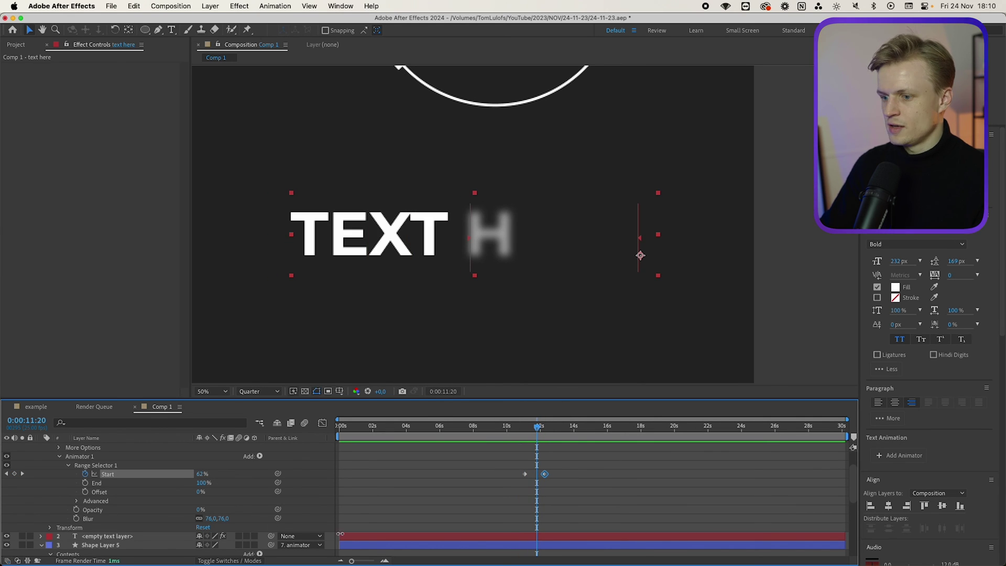
# - Raise the text animator's Blur to 173 and apply Easy Ease In to both Start keyframes
pyautogui.moveTo(226, 519); pyautogui.dragTo(283, 519)
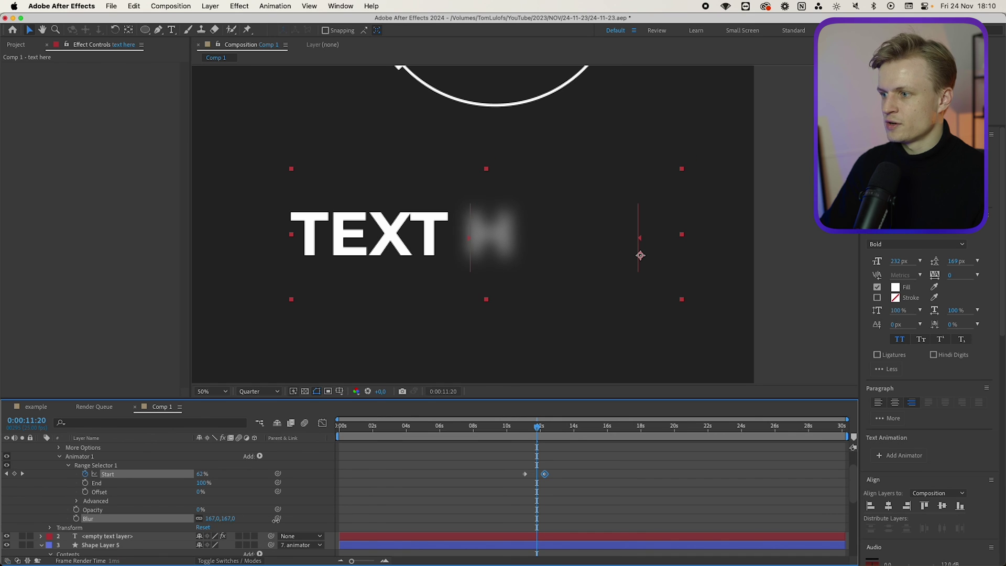
pyautogui.click(599, 461)
pyautogui.moveTo(616, 459); pyautogui.dragTo(450, 497)
pyautogui.rightClick(545, 475)
pyautogui.moveTo(584, 552)
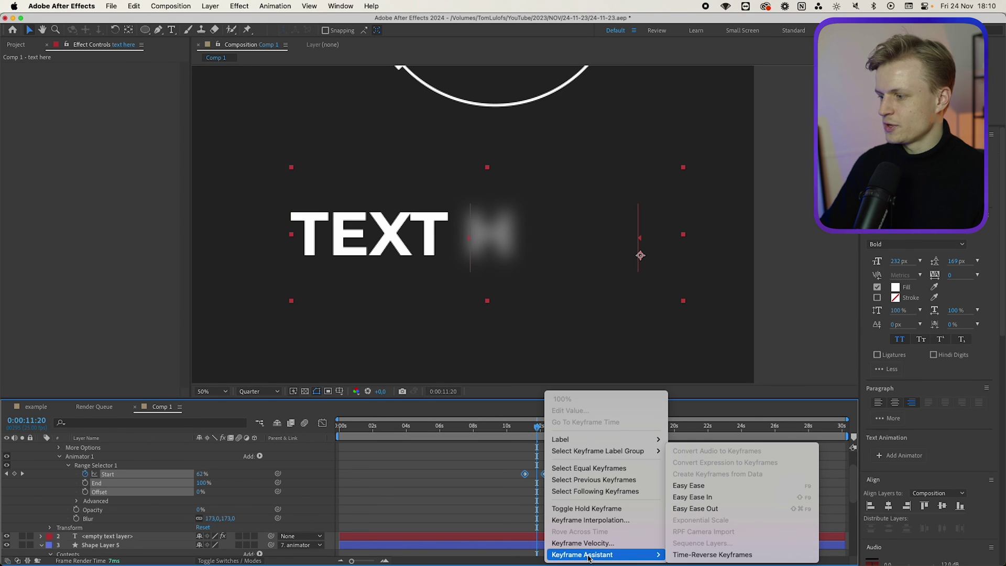
pyautogui.click(697, 496)
# - Slow the text reveal by moving the final Start keyframe to just before 14 seconds, and scrub through the result
pyautogui.moveTo(535, 431); pyautogui.dragTo(527, 431)
pyautogui.click(548, 474)
pyautogui.moveTo(572, 474); pyautogui.dragTo(569, 474)
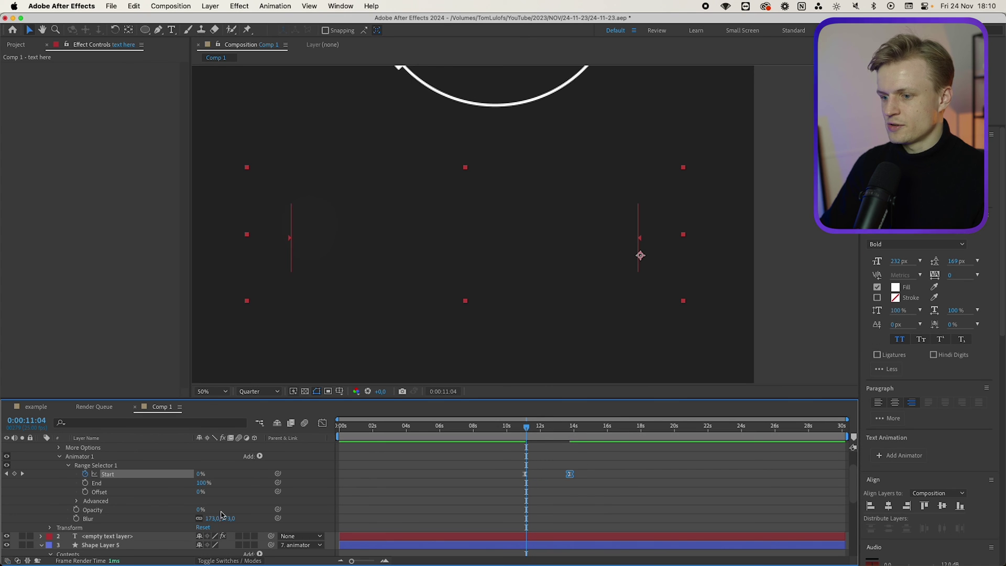
pyautogui.moveTo(199, 512); pyautogui.dragTo(195, 509)
pyautogui.moveTo(526, 428); pyautogui.dragTo(574, 435)
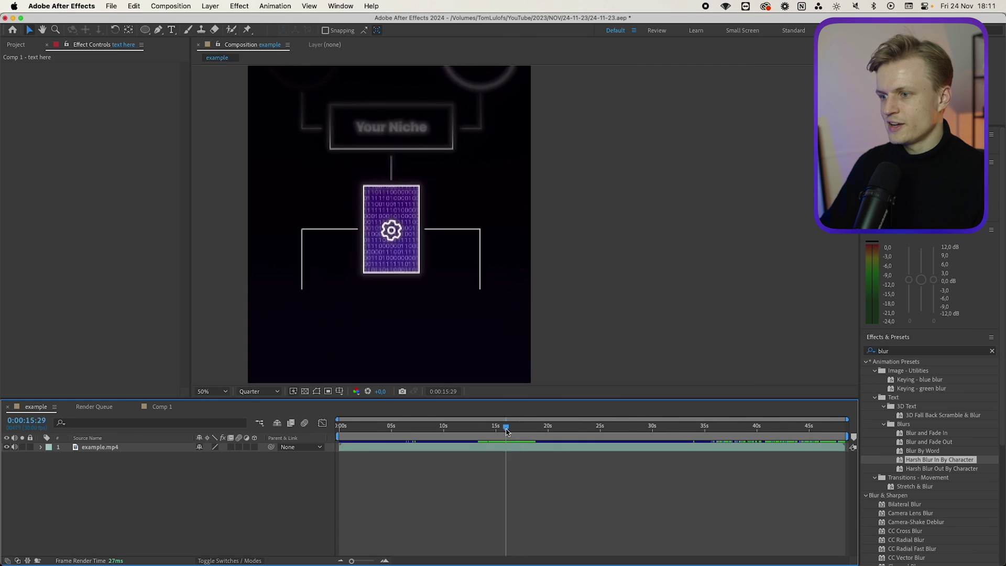
# - Scrub through the example composition's gear card and "Watch Time" sections to examine their connectors and text
pyautogui.moveTo(505, 429); pyautogui.dragTo(531, 434)
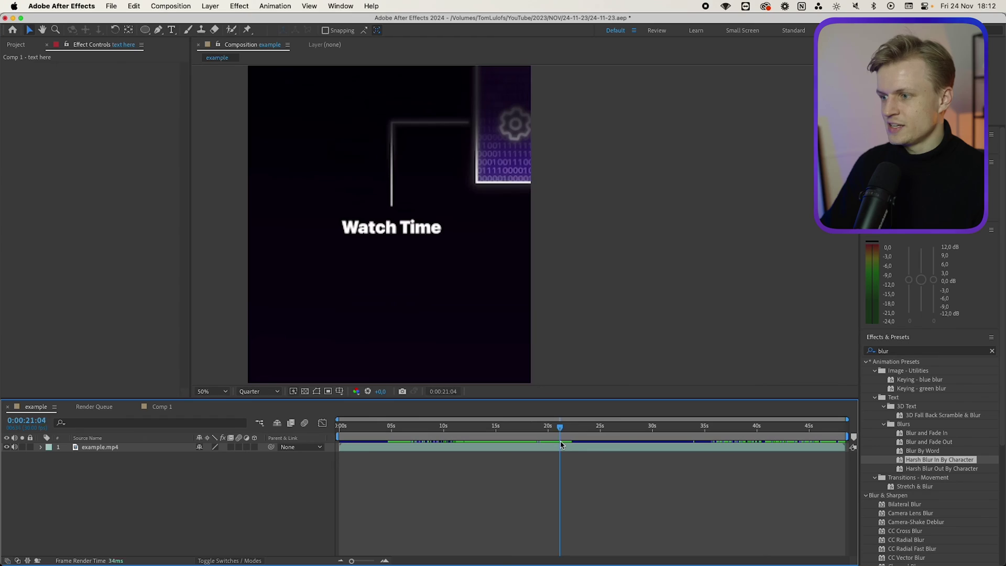
pyautogui.moveTo(561, 444); pyautogui.dragTo(572, 444)
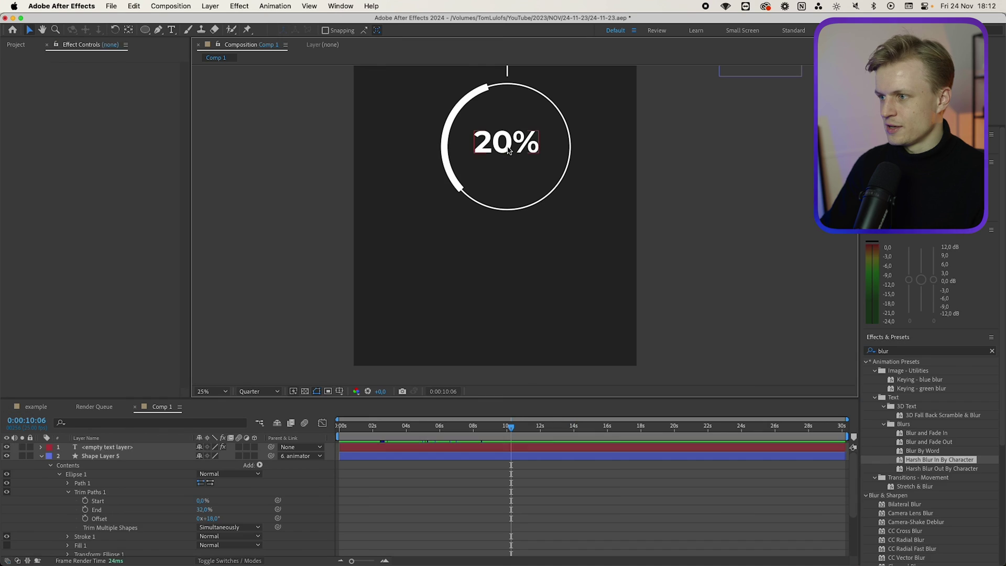
# - Duplicate the 20% text in Comp 1, place the copy below and to the right of the circle, and choose the Ellipse tool
pyautogui.hotkey('ctrl', 'd')
pyautogui.moveTo(513, 151); pyautogui.dragTo(596, 298)
pyautogui.moveTo(145, 29); pyautogui.dragTo(194, 33)
pyautogui.click(456, 549)
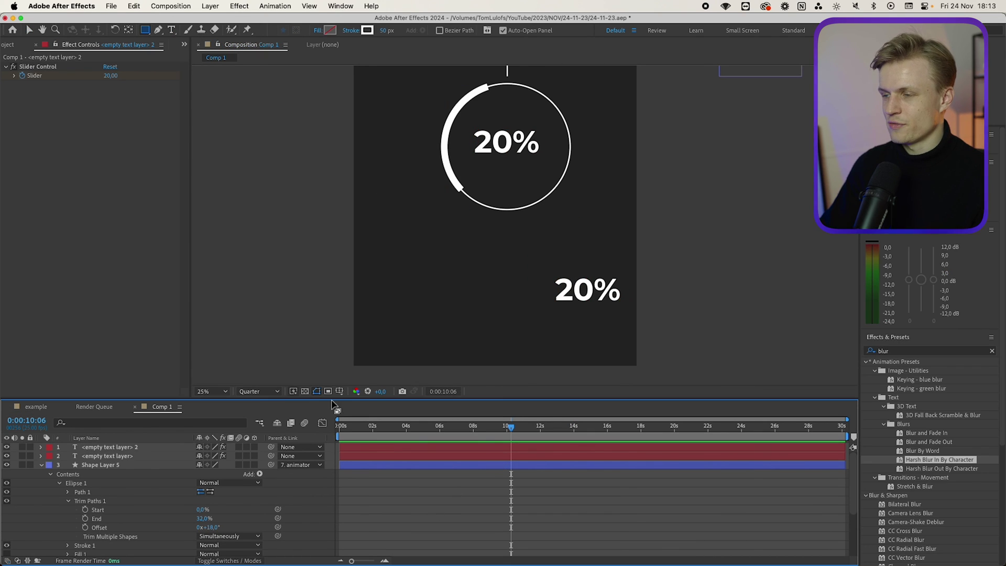
# - Set the shape fill to a solid purple-blue and the stroke to None for a new rectangle
pyautogui.click(330, 29)
pyautogui.moveTo(644, 332); pyautogui.dragTo(644, 318)
pyautogui.click(592, 330)
pyautogui.click(580, 320)
pyautogui.click(714, 278)
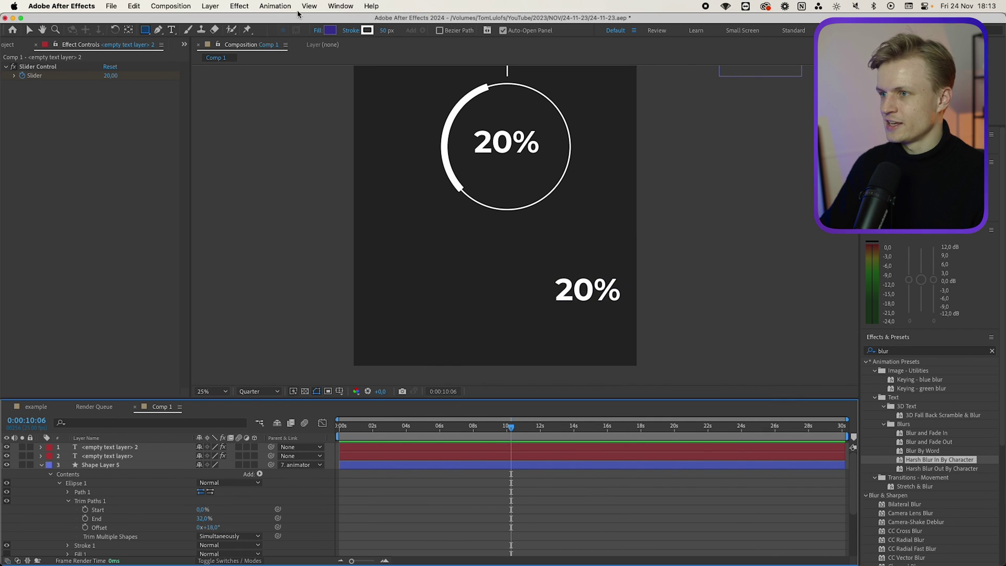
pyautogui.click(350, 30)
pyautogui.click(450, 251)
# - Draw a horizontal bar about 3876 × 216 px, ending beside the lower 20% text and extending past the composition's far edge
pyautogui.click(536, 311)
pyautogui.moveTo(540, 304)
pyautogui.mouseDown()
pyautogui.moveTo(360, 283)
pyautogui.moveTo(32, 276)
pyautogui.mouseUp()
pyautogui.press('v')
# - Duplicate the rectangle layer and set the copy as the track matte of the original bar
pyautogui.click(130, 450)
pyautogui.press('super+d')
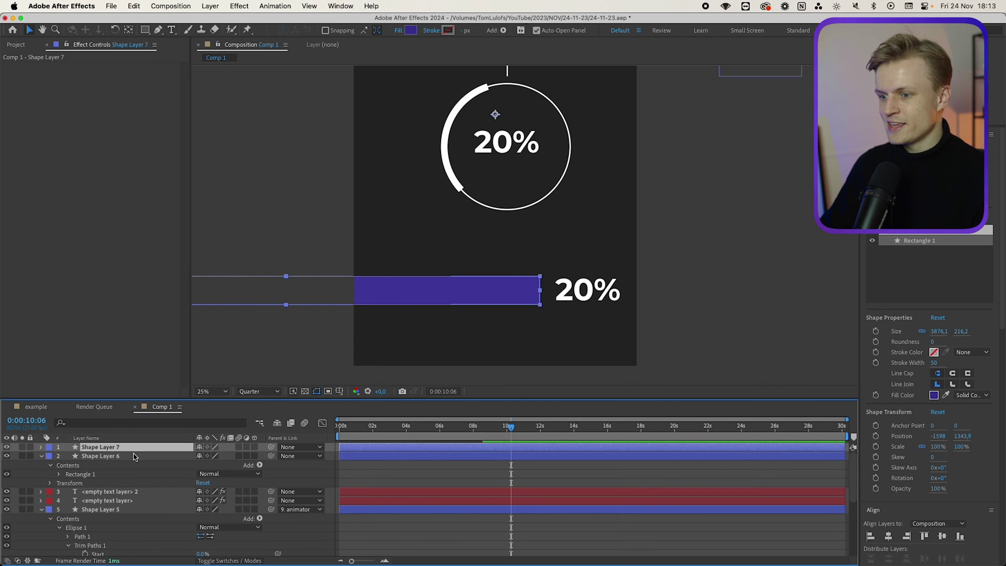
pyautogui.click(249, 560)
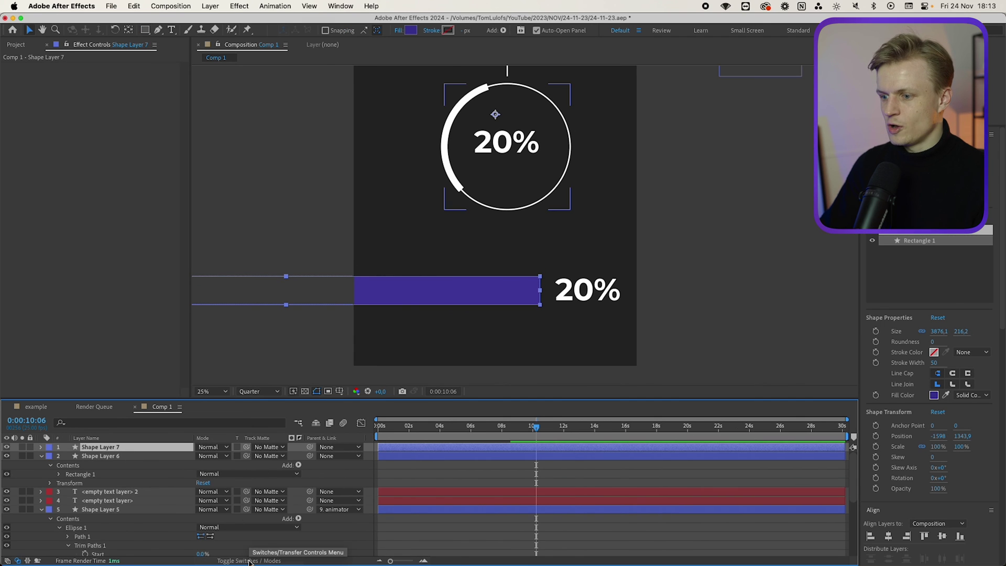
pyautogui.click(269, 456)
pyautogui.click(306, 440)
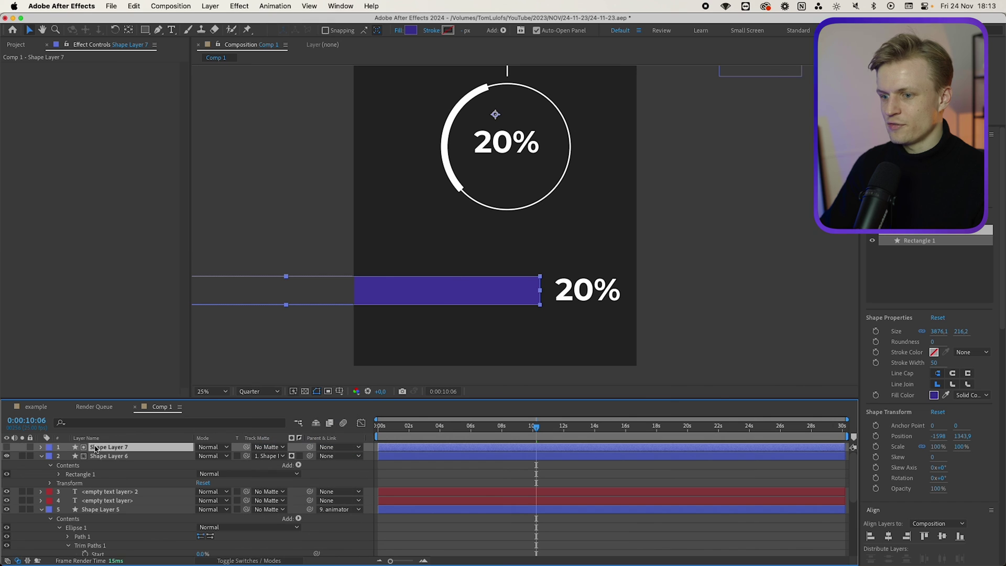
# - Rename the matte layer "Progress bar mask", the bar "progress bar" and the copied percentage text "progress bar number"
pyautogui.press('Return')
pyautogui.write('Progress b')
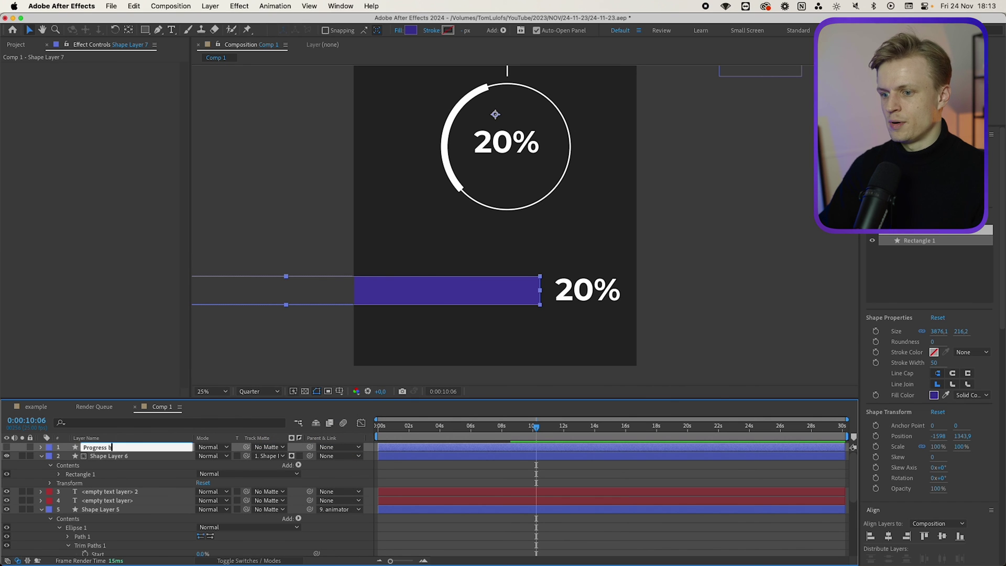
pyautogui.write('ar mask')
pyautogui.press('Tab')
pyautogui.write('p')
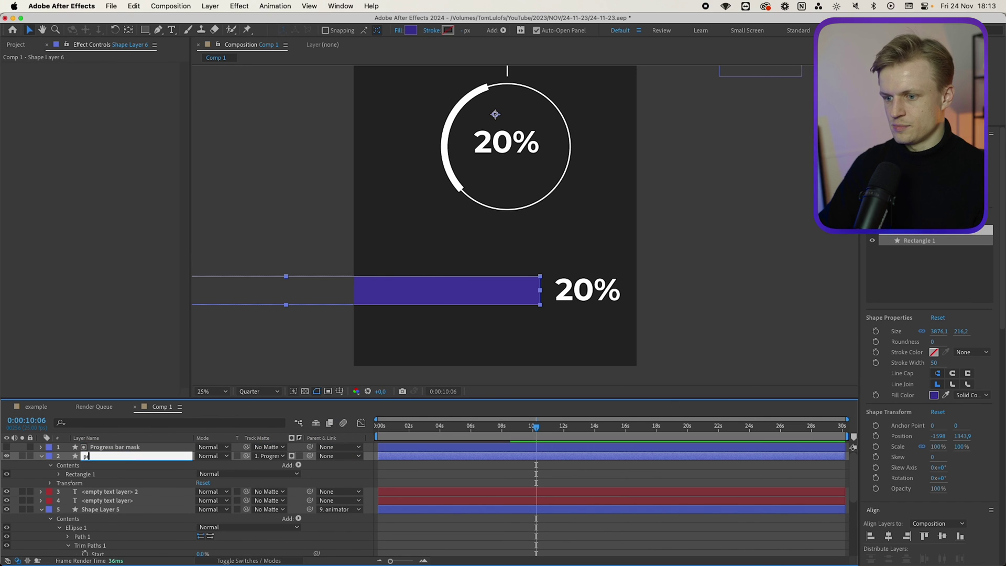
pyautogui.write('rogress bar')
pyautogui.press('Tab')
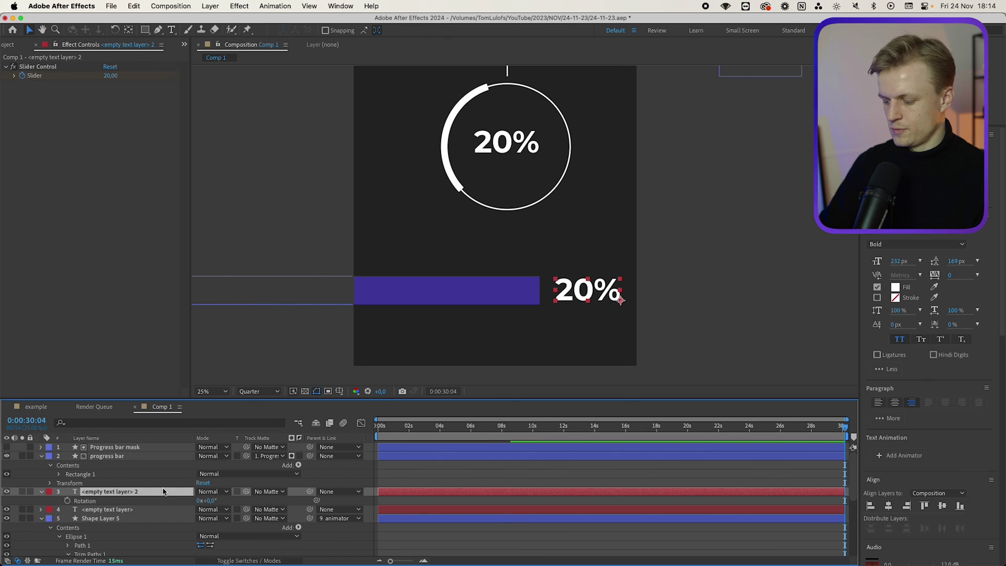
pyautogui.write('progress bar number')
pyautogui.press('Return')
# - Parent progress bar number to progress bar and keyframe the bar's Position to slide in from 30, 1920 at 6:02
pyautogui.moveTo(309, 491); pyautogui.dragTo(112, 458)
pyautogui.click(130, 457)
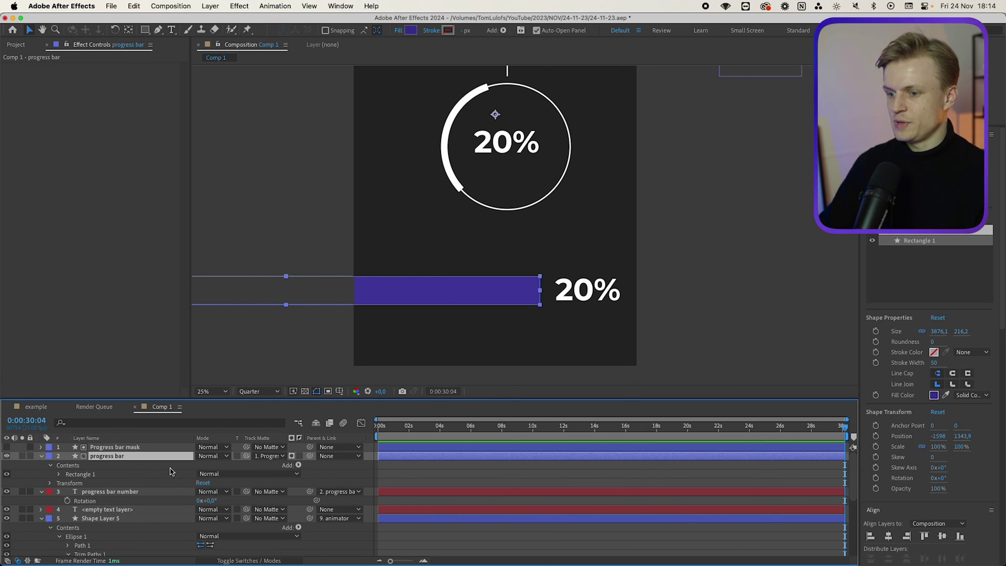
pyautogui.press('p')
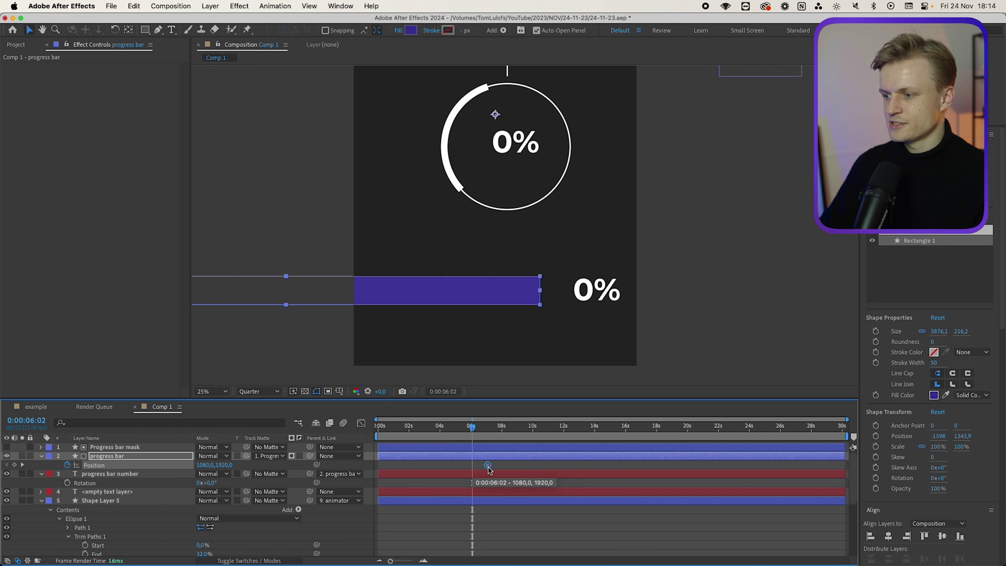
pyautogui.moveTo(204, 465); pyautogui.dragTo(124, 482)
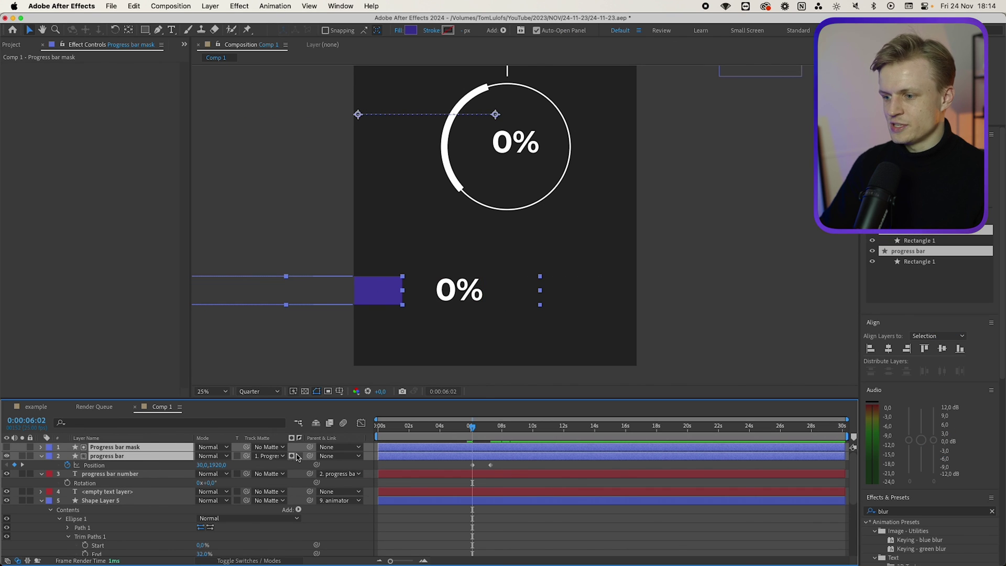
# - Parent Progress bar mask and progress bar to the animator null, and scale the null down to 40%
pyautogui.moveTo(310, 457); pyautogui.dragTo(100, 534)
pyautogui.press('super+a')
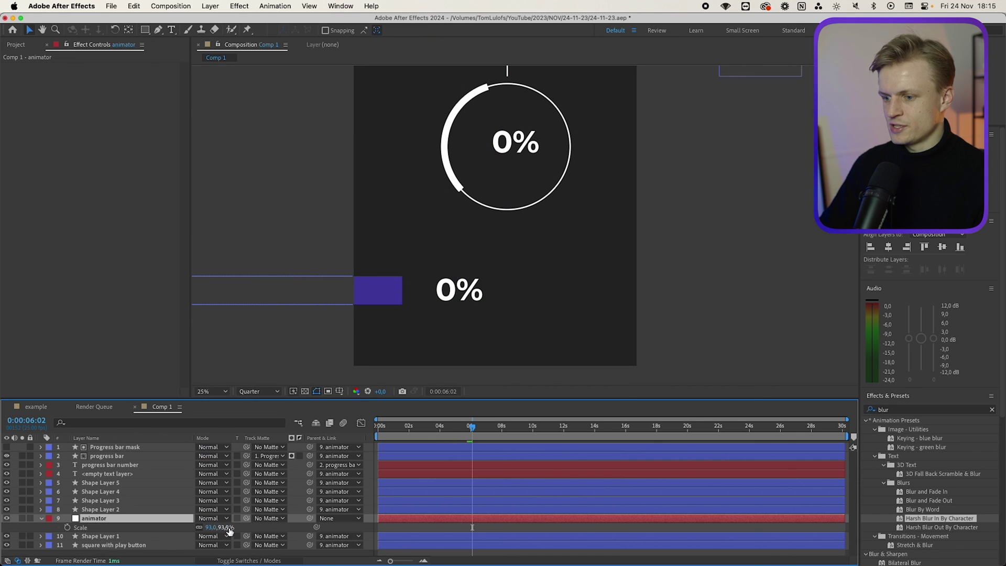
pyautogui.moveTo(229, 530); pyautogui.dragTo(734, 487)
pyautogui.press('p')
# - Set the progress bar's starting Position X at 6:02 to about -5526 and preview the bar growing
pyautogui.click(139, 457)
pyautogui.press('p')
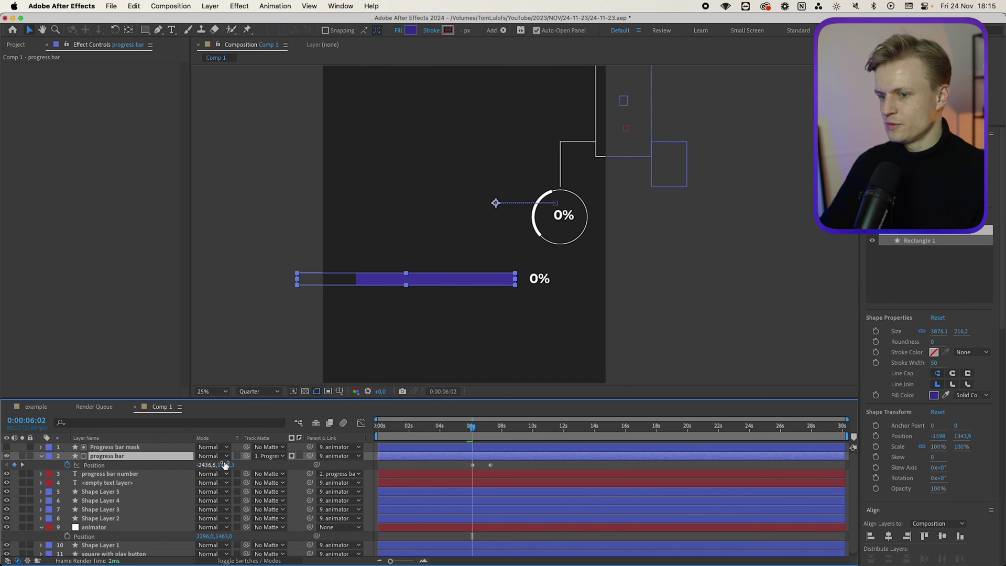
pyautogui.moveTo(206, 465); pyautogui.dragTo(67, 483)
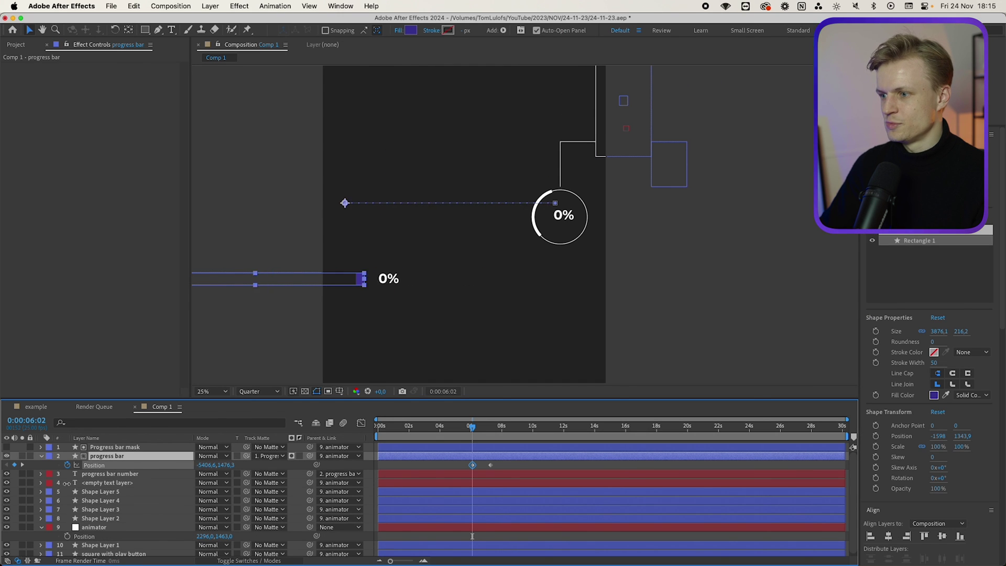
pyautogui.moveTo(50, 485); pyautogui.dragTo(59, 484)
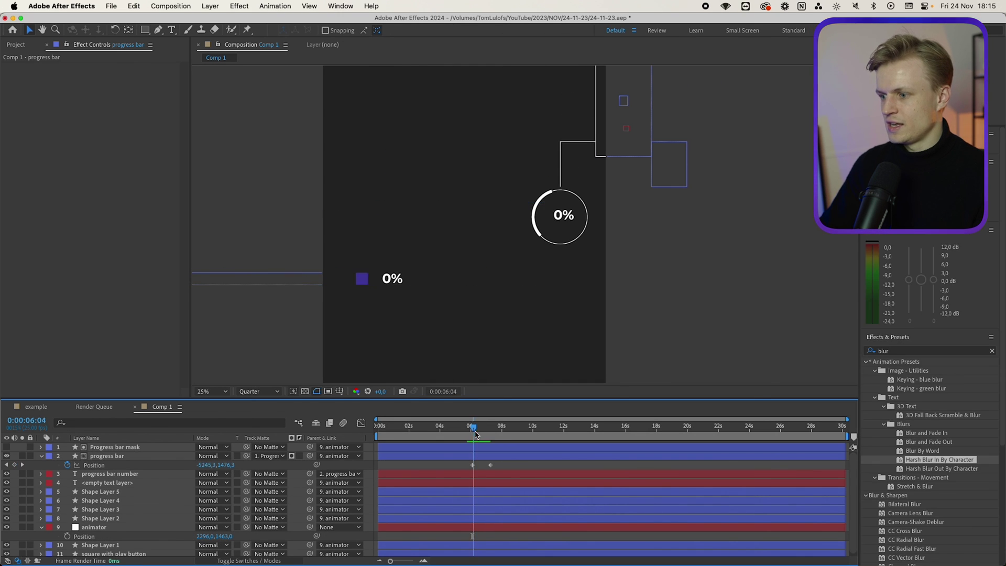
pyautogui.moveTo(477, 432); pyautogui.dragTo(476, 431)
pyautogui.press('space')
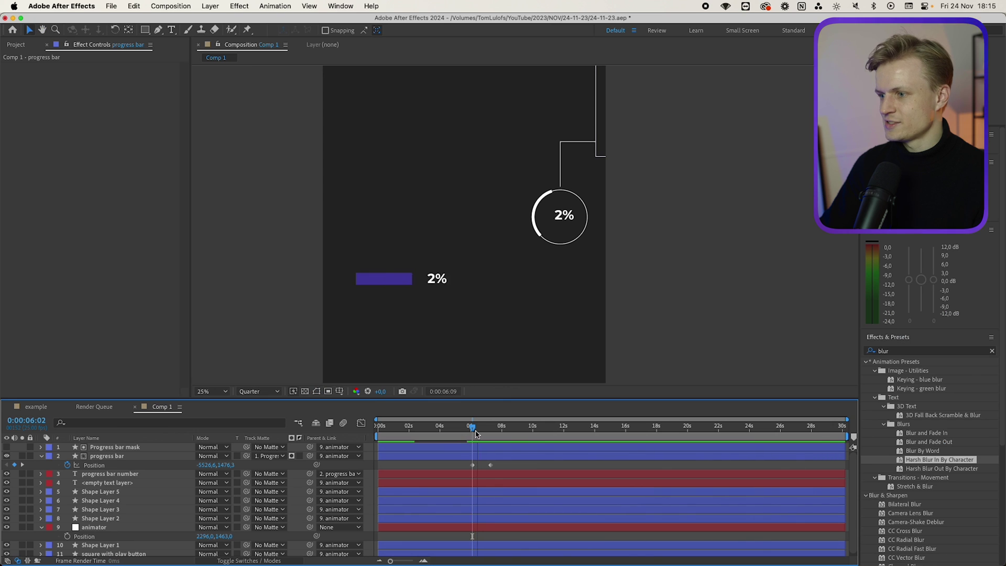
pyautogui.click(475, 432)
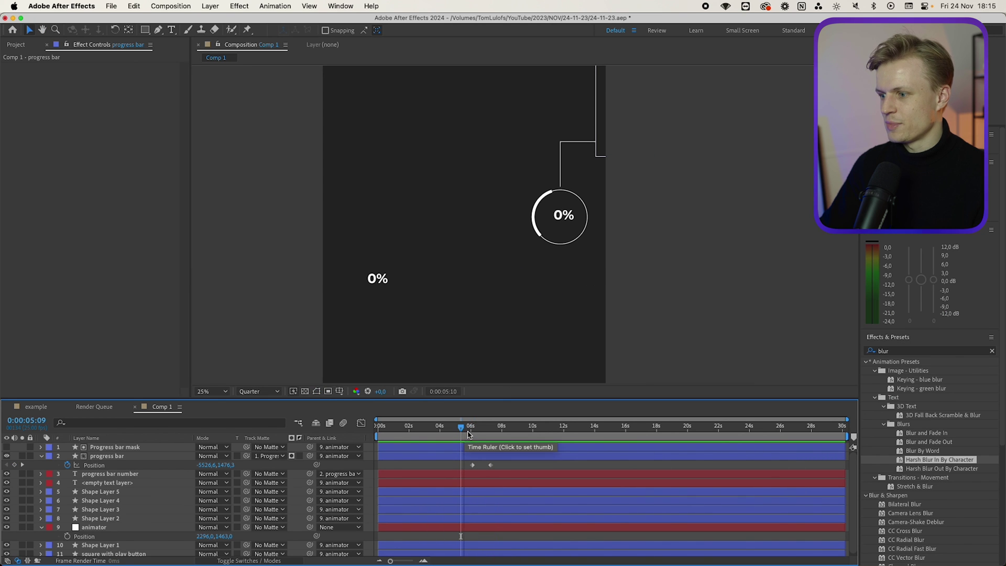
# - Apply Easy Ease to the progress bar's Position keyframes and move the ending one later to match the number's Slider keyframe
pyautogui.click(483, 475)
pyautogui.keyDown('shift'); pyautogui.click(485, 457); pyautogui.keyUp('shift')
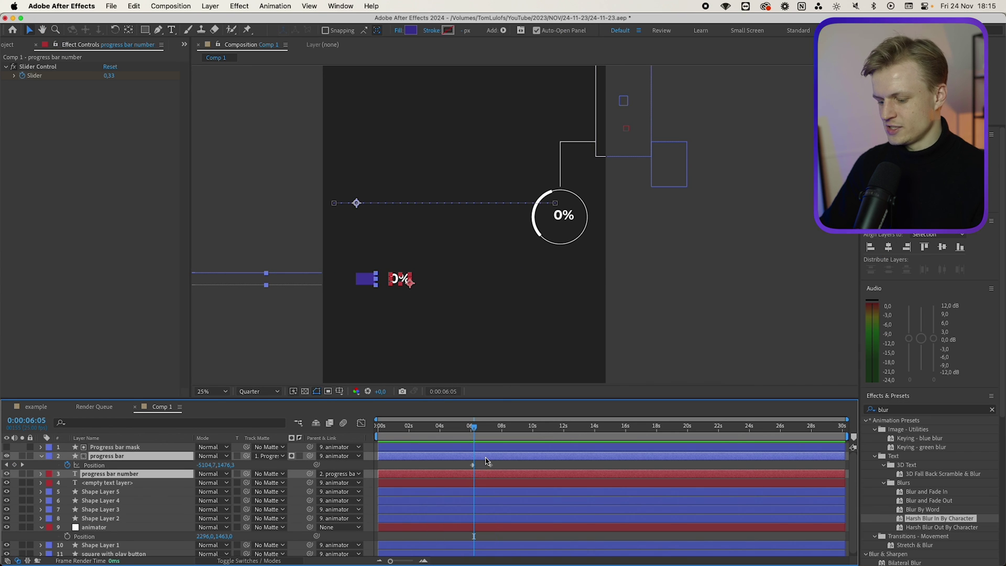
pyautogui.press('u')
pyautogui.rightClick(472, 464)
pyautogui.moveTo(524, 545)
pyautogui.click(618, 485)
pyautogui.moveTo(490, 464); pyautogui.dragTo(501, 492)
pyautogui.click(473, 465)
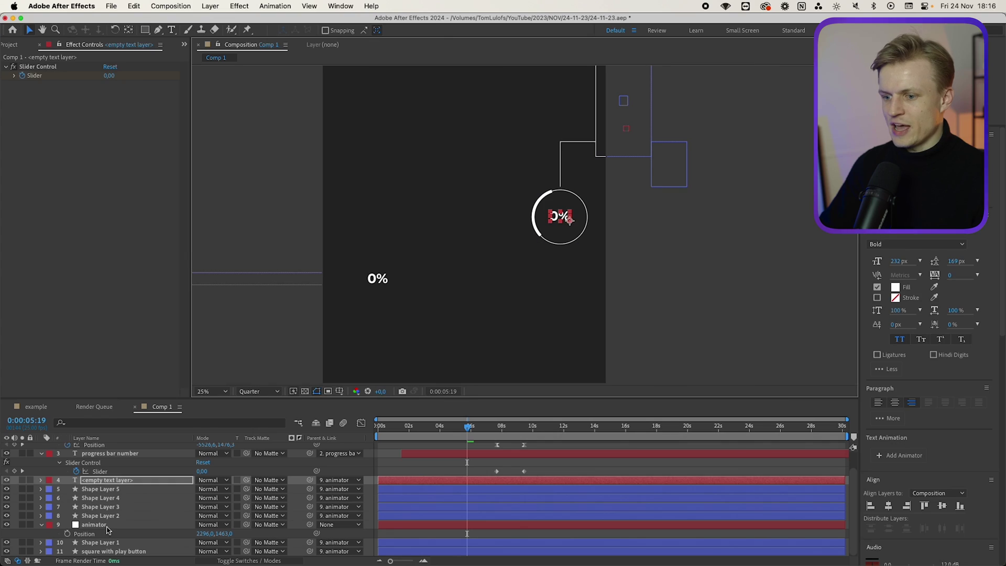
# - Keyframe the animator null's Position and Scale at 0 seconds
pyautogui.click(108, 533)
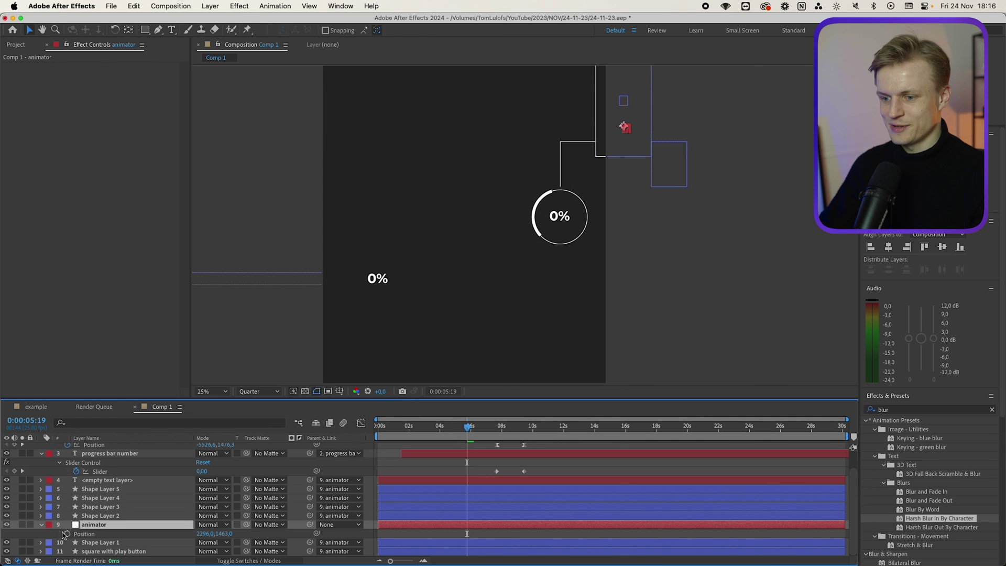
pyautogui.moveTo(430, 424); pyautogui.dragTo(313, 432)
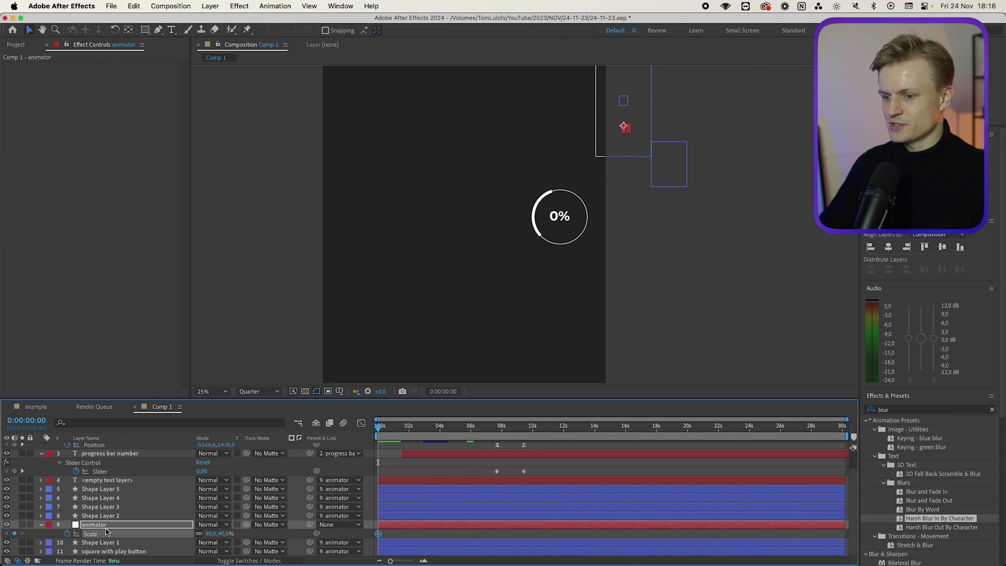
pyautogui.press('s')
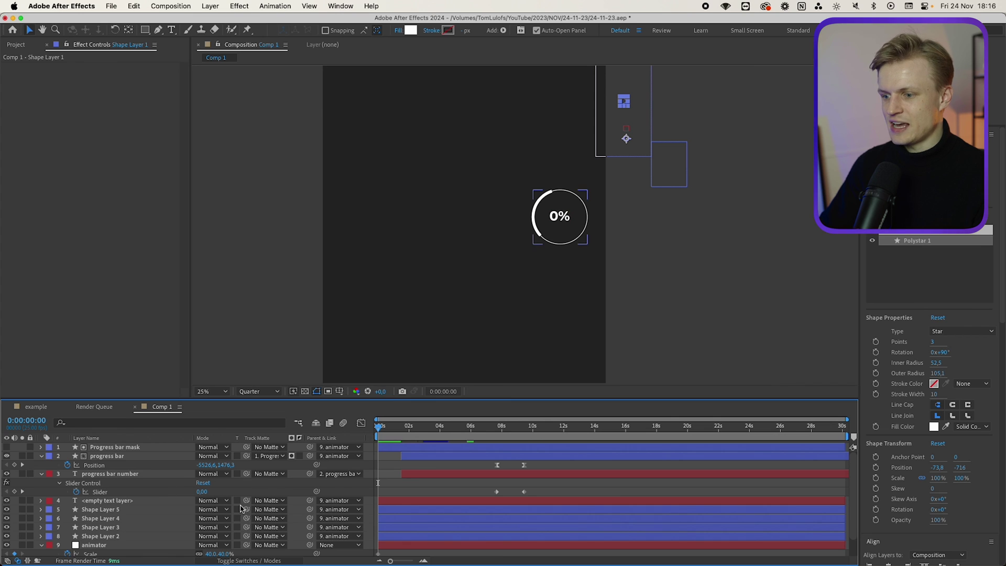
# - Enable motion blur for all layers in Comp 1
pyautogui.press('super+a')
pyautogui.click(242, 561)
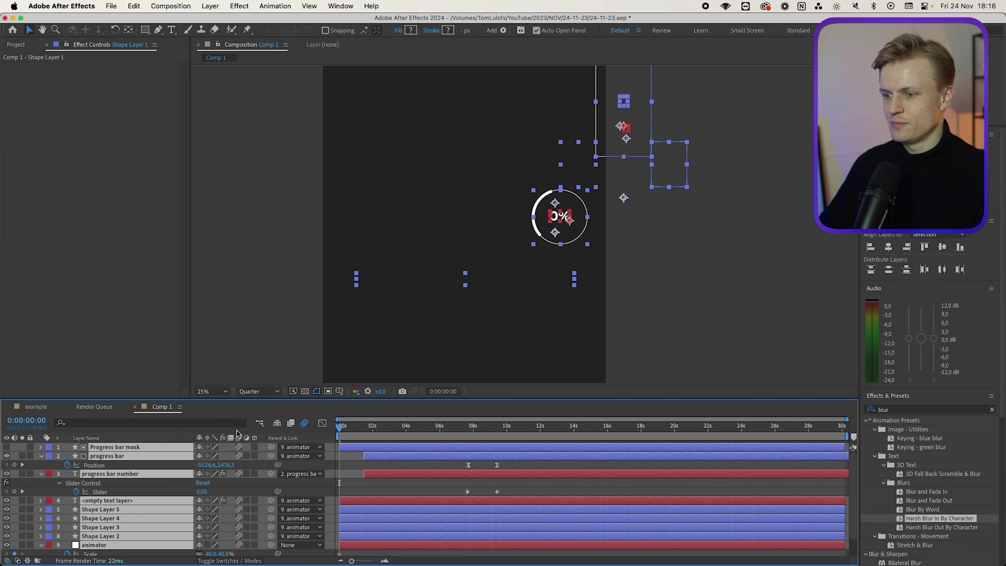
# - Set the animator null's Scale to 103% at 0 seconds and centre the play-button frame with its Position at 1080, 2407
pyautogui.scroll(-2, 110, 525)
pyautogui.click(109, 525)
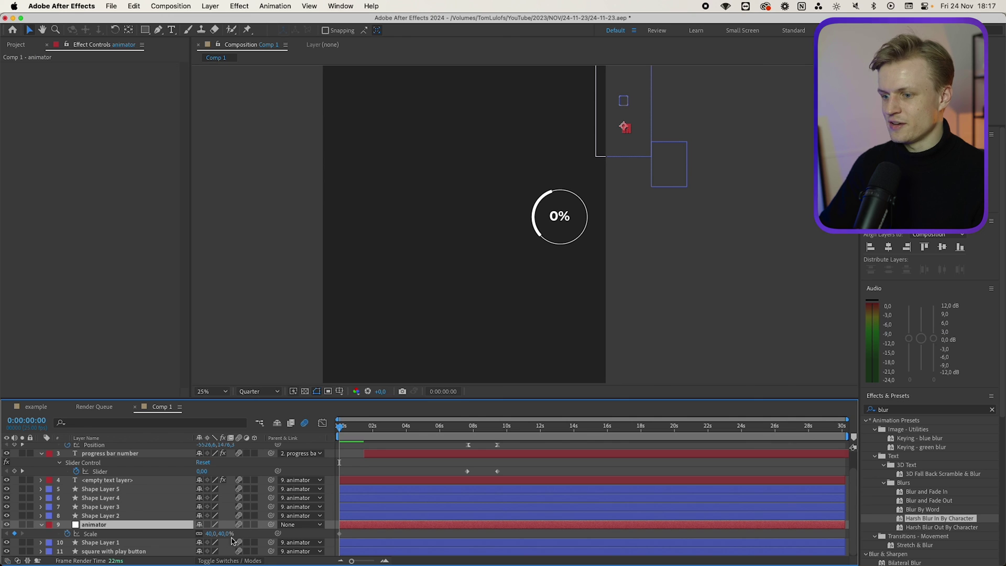
pyautogui.moveTo(225, 533); pyautogui.dragTo(258, 532)
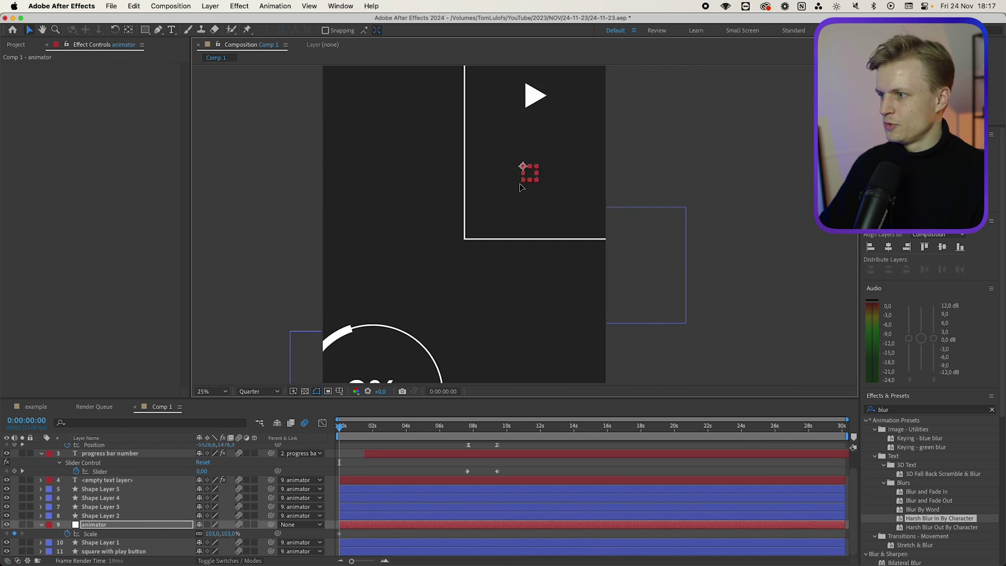
pyautogui.press('space')
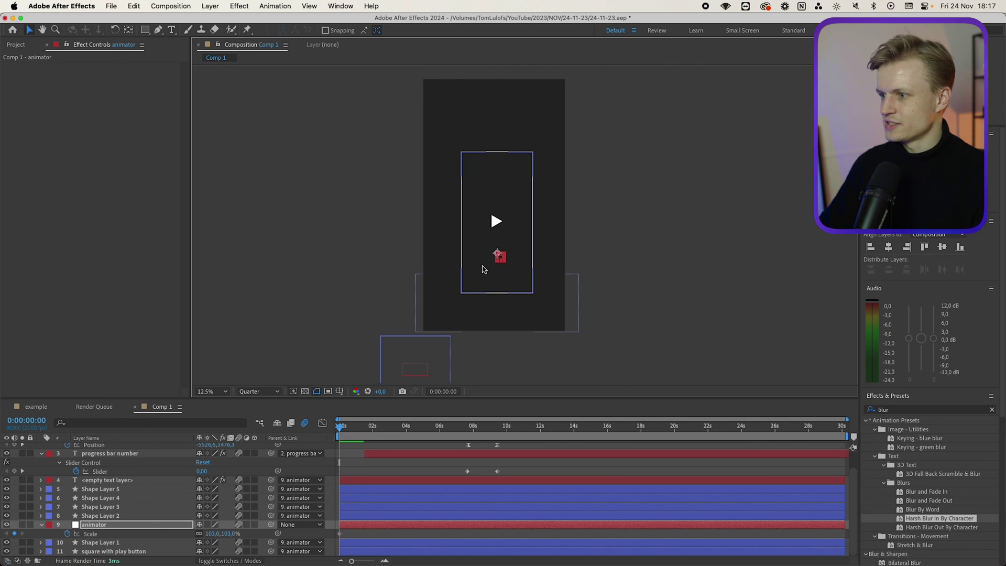
pyautogui.press('space')
# - Add holding Position and Scale keyframes to the animator null at 1:08
pyautogui.hotkey('alt', 'shift', 'p')
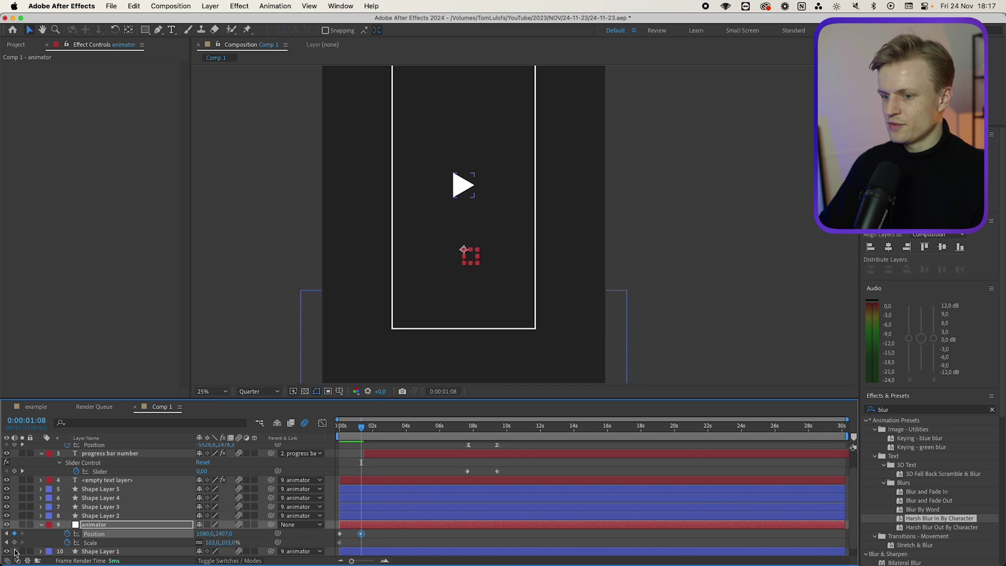
pyautogui.hotkey('alt', 'shift', 's')
pyautogui.moveTo(358, 436); pyautogui.dragTo(365, 436)
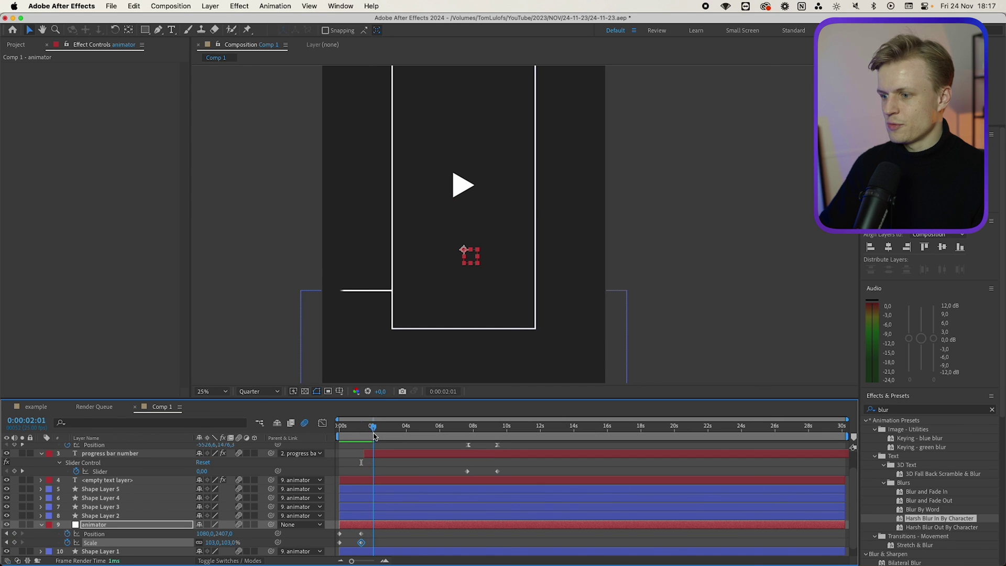
# - Move the animator null diagonally up and to the right, ending at about 2.5 seconds, and apply Easy Ease to the move's Position keyframes
pyautogui.moveTo(372, 436); pyautogui.dragTo(388, 436)
pyautogui.moveTo(469, 257); pyautogui.dragTo(619, 100)
pyautogui.moveTo(407, 535); pyautogui.dragTo(361, 536)
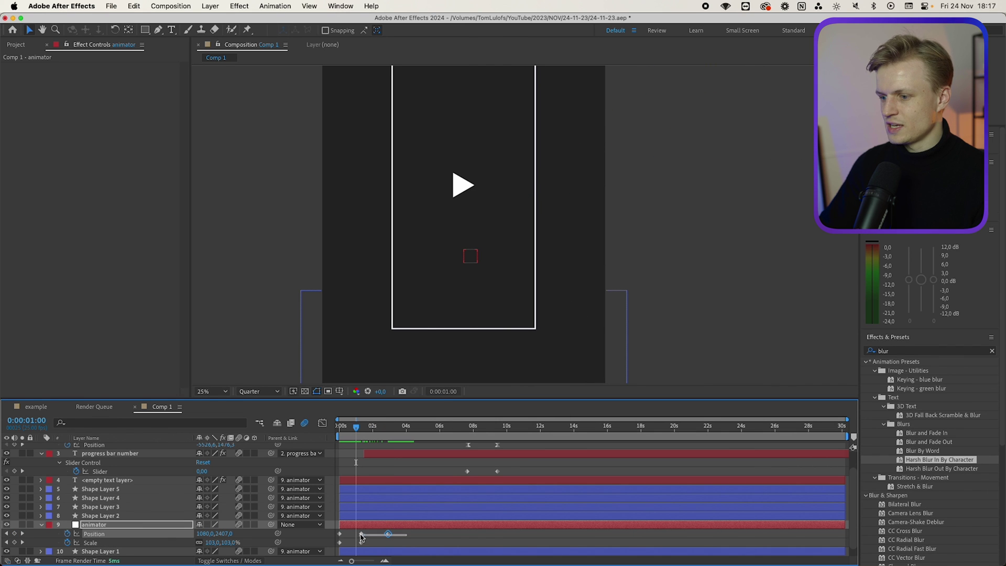
pyautogui.rightClick(361, 533)
pyautogui.click(511, 506)
pyautogui.click(364, 427)
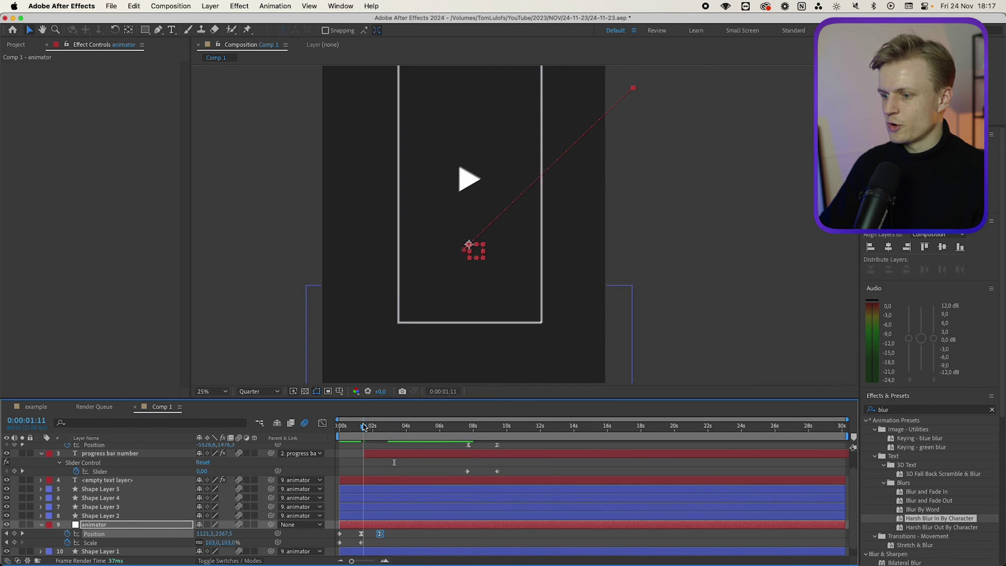